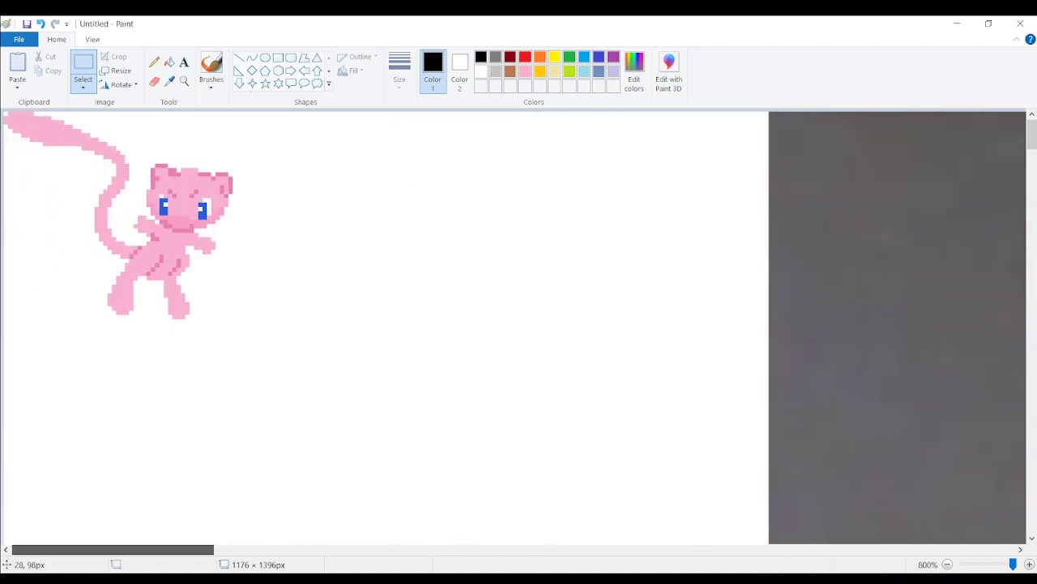
- Sample a dark brown from the man's beard in the reference photo with the Color picker
click(947, 564)
click(947, 564)
click(947, 565)
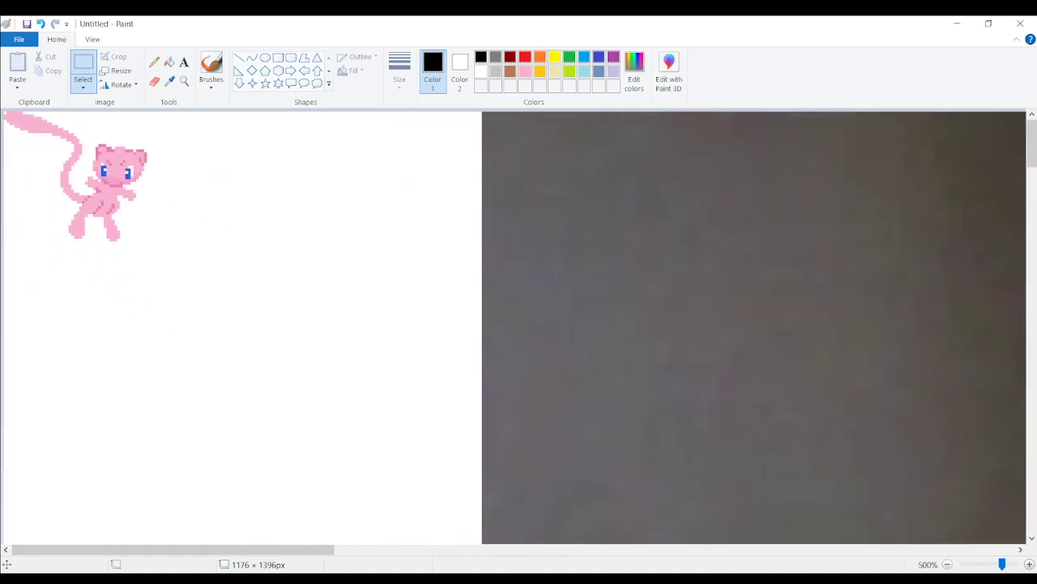
scroll(515, 332, down, 4)
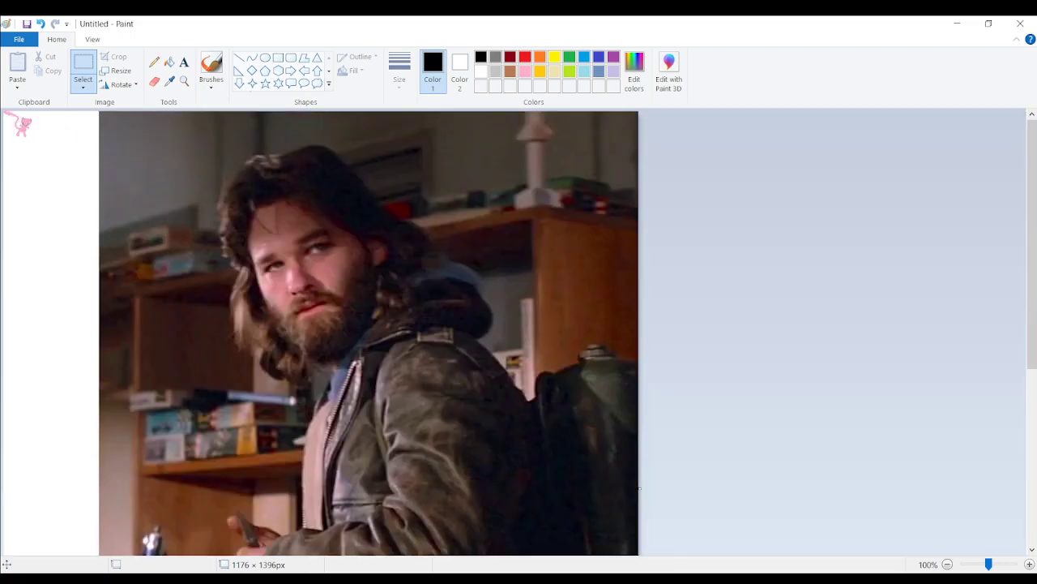
scroll(639, 488, up, 1)
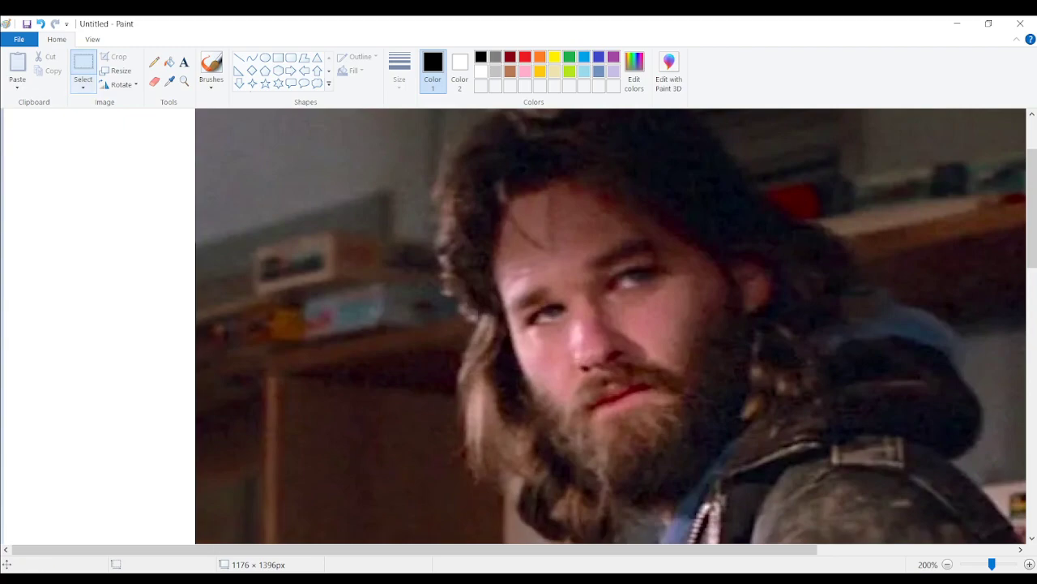
click(170, 81)
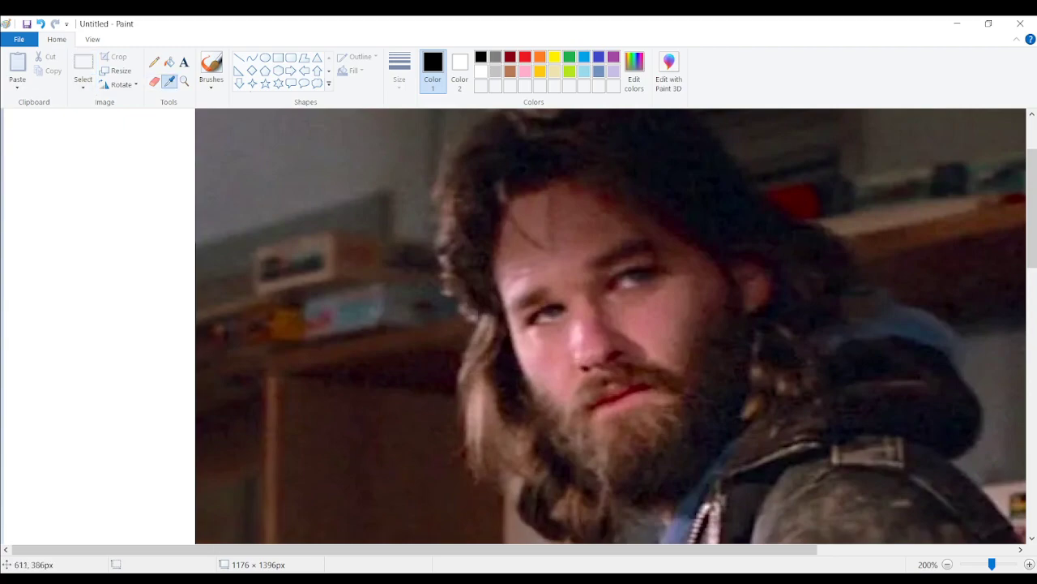
click(664, 422)
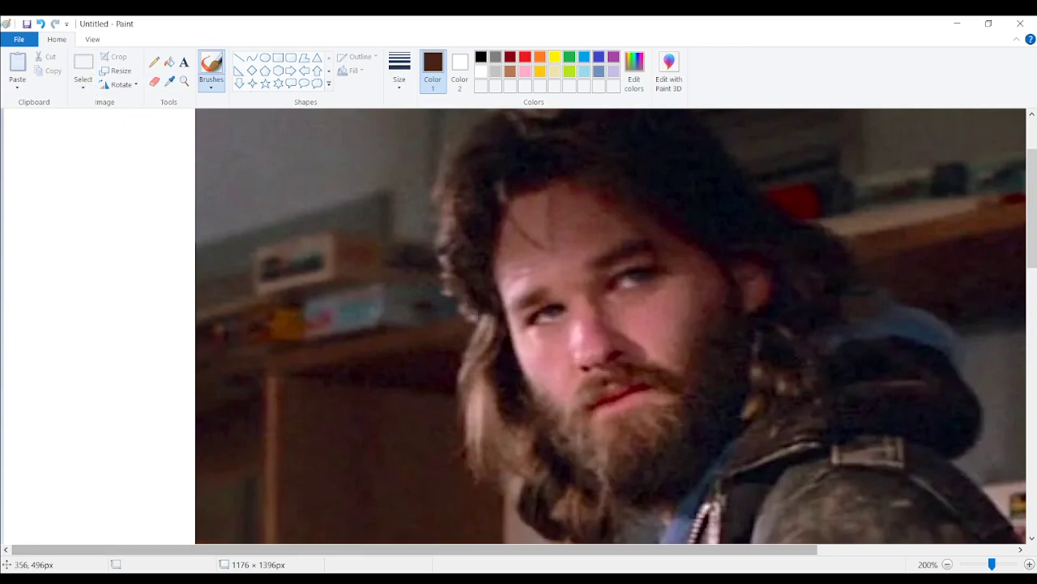
- Fill the lower face of the pink sprite with the sampled dark brown as the beard's base
click(1029, 564)
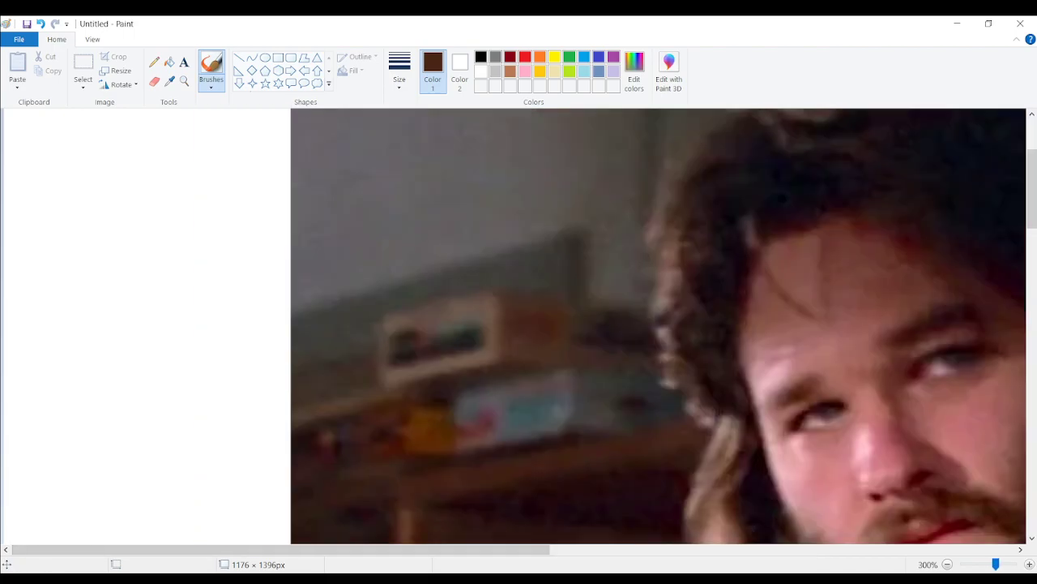
click(1029, 564)
click(1030, 564)
click(1029, 564)
click(1030, 565)
click(1030, 564)
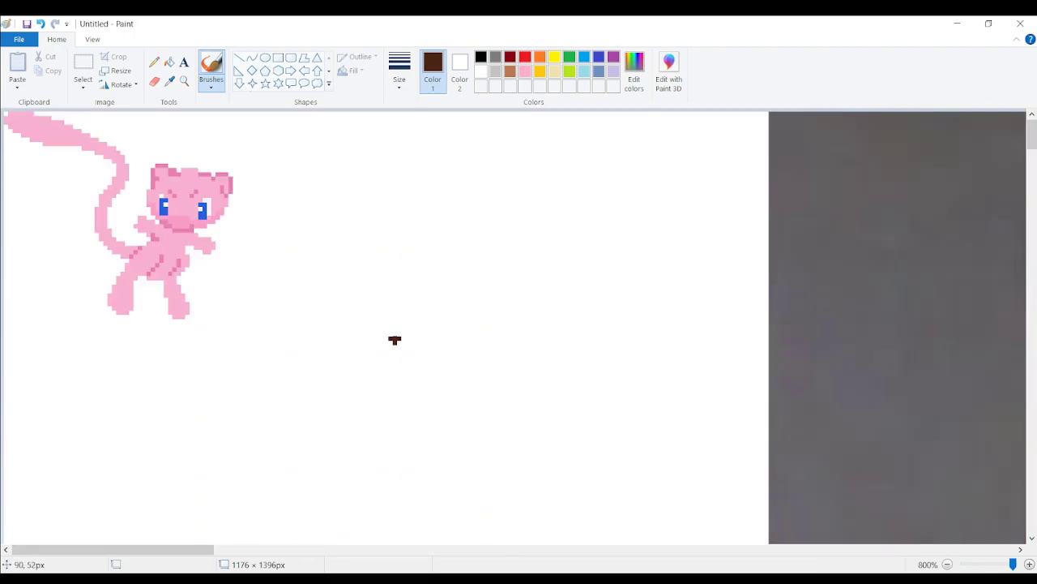
click(154, 62)
click(169, 62)
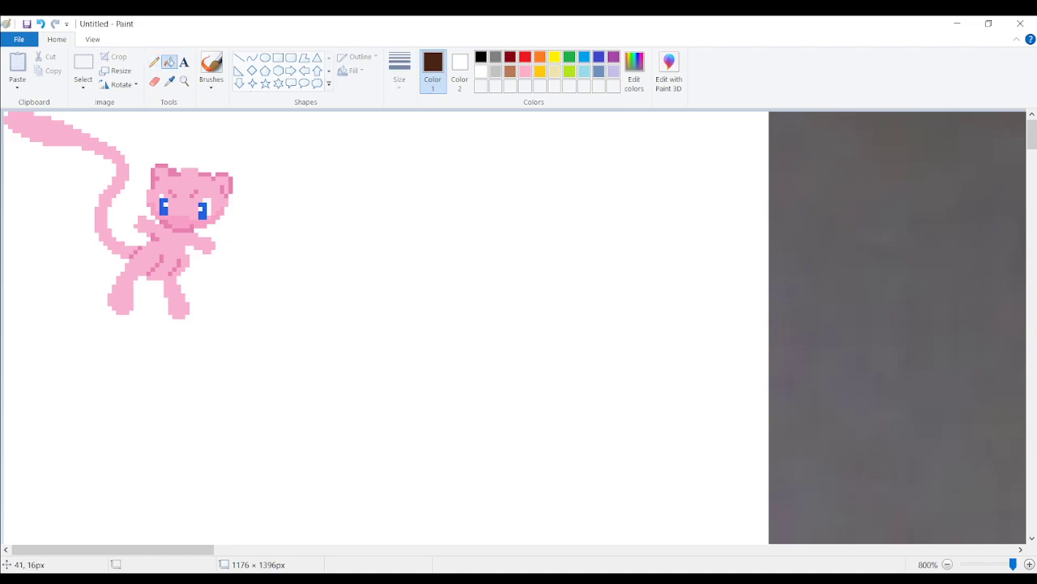
click(182, 223)
- Pencil in the remaining beard pixels along the jaw and chin, up to both sides of the face
click(154, 62)
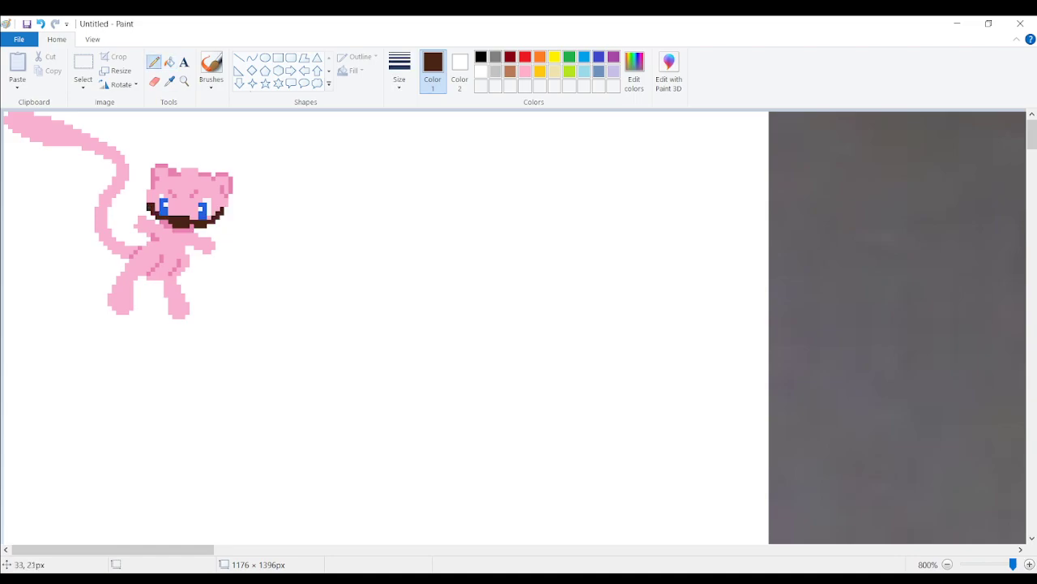
click(150, 212)
click(154, 217)
click(157, 222)
click(165, 222)
click(170, 226)
click(174, 231)
click(178, 231)
click(170, 231)
mouse_move(192, 231)
mouse_down()
mouse_move(183, 231)
mouse_move(205, 231)
mouse_move(183, 235)
mouse_up()
click(196, 231)
click(195, 235)
click(208, 226)
click(218, 222)
click(222, 217)
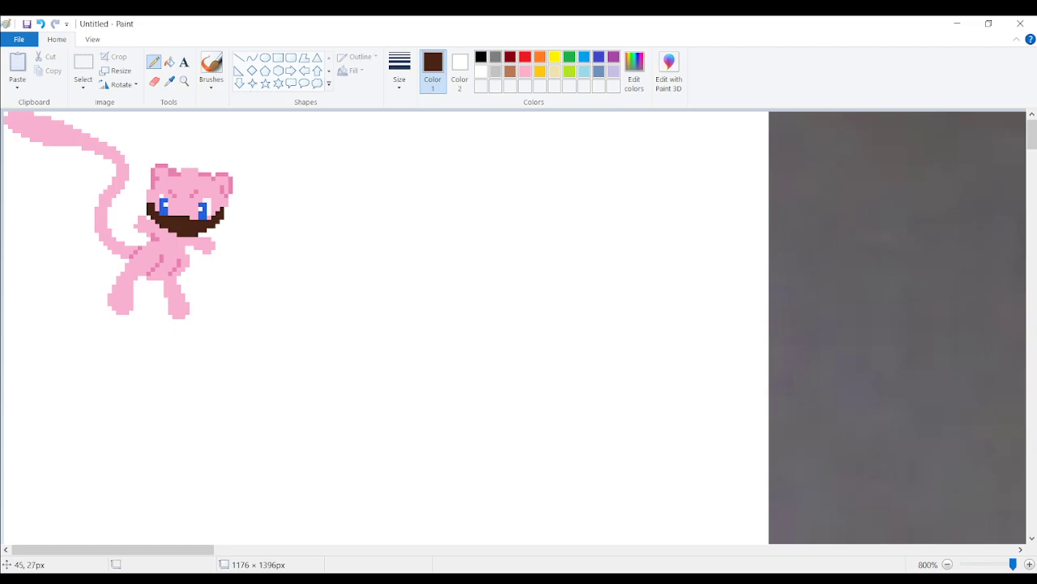
click(199, 235)
click(175, 235)
click(166, 231)
- Sample a slightly lighter brown from the man's hair beside his face in the reference photo
click(947, 564)
key(ctrl+Page_Down)
key(ctrl+Page_Down)
key(ctrl+Page_Down)
key(ctrl+Page_Down)
key(ctrl+Page_Down)
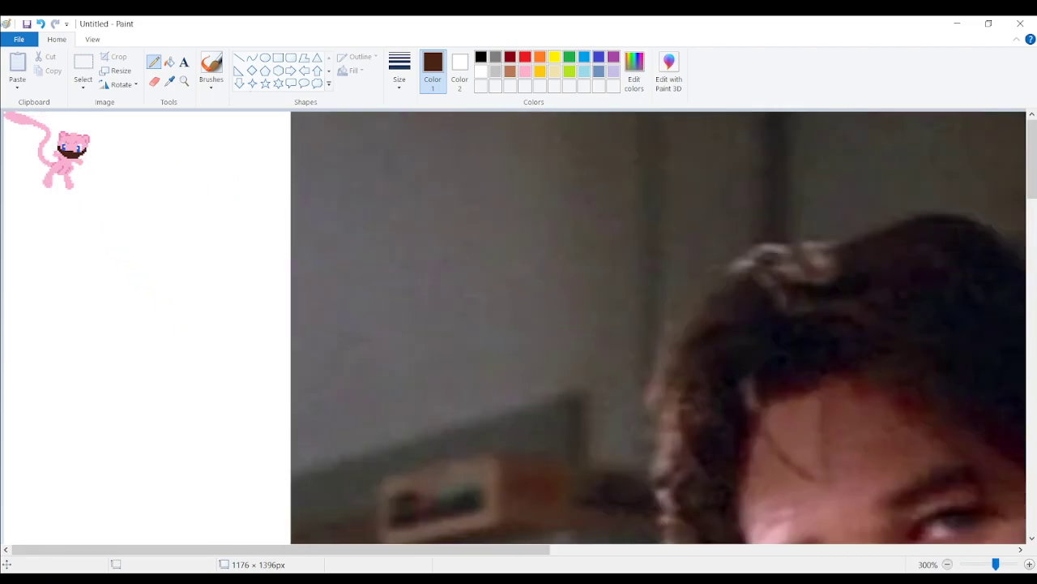
scroll(363, 325, down, 2)
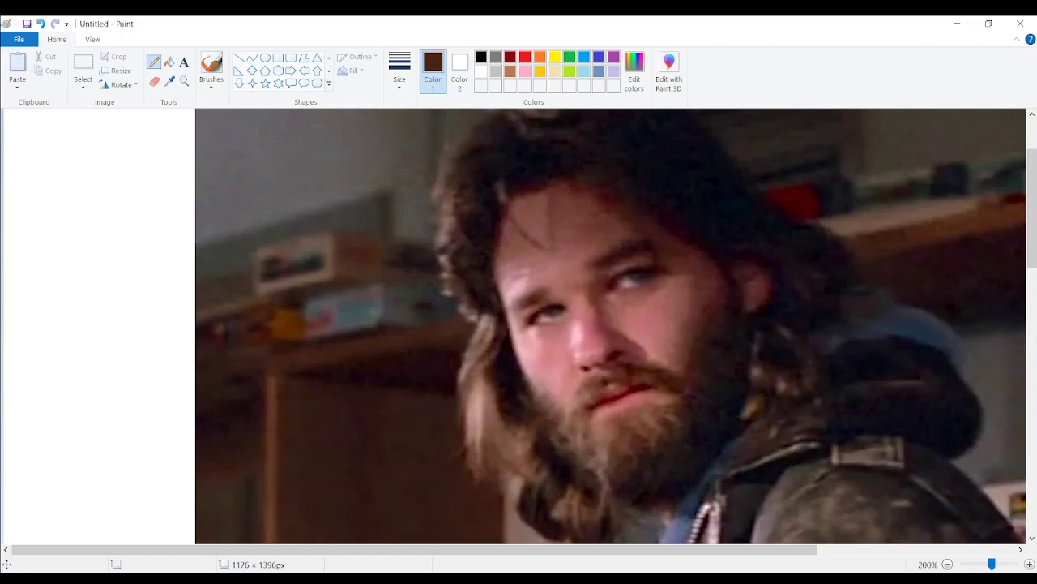
click(170, 81)
click(487, 349)
- Recolour the sprite's beard with the lighter brown sampled from the photo
scroll(455, 304, up, 2)
click(170, 62)
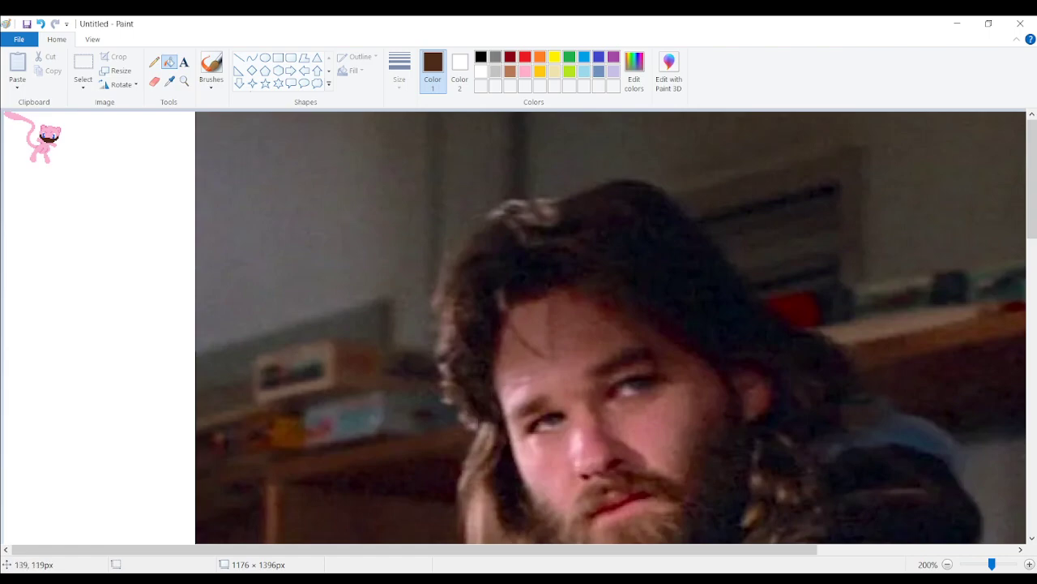
scroll(511, 503, down, 3)
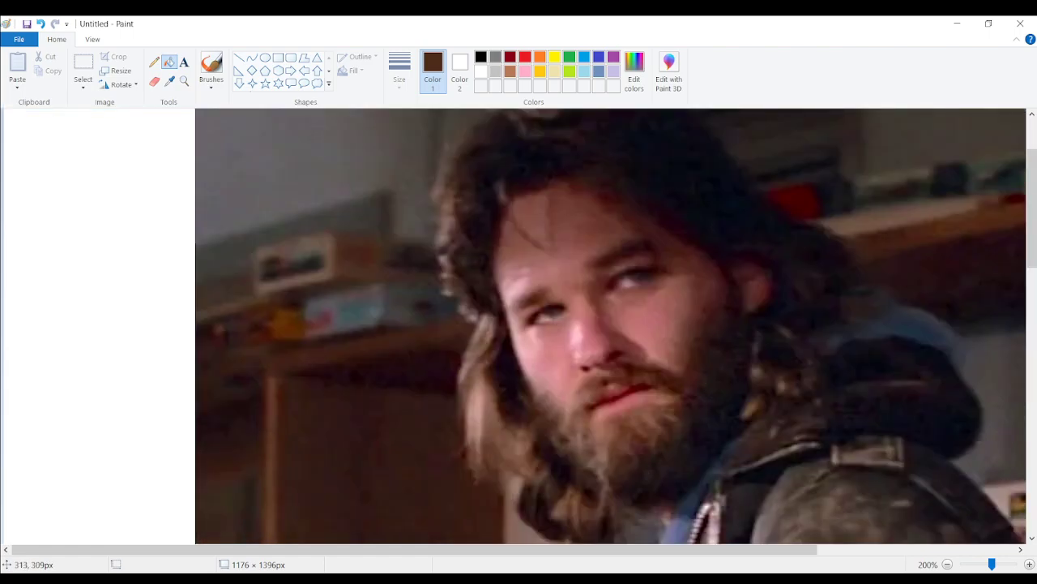
scroll(511, 503, up, 3)
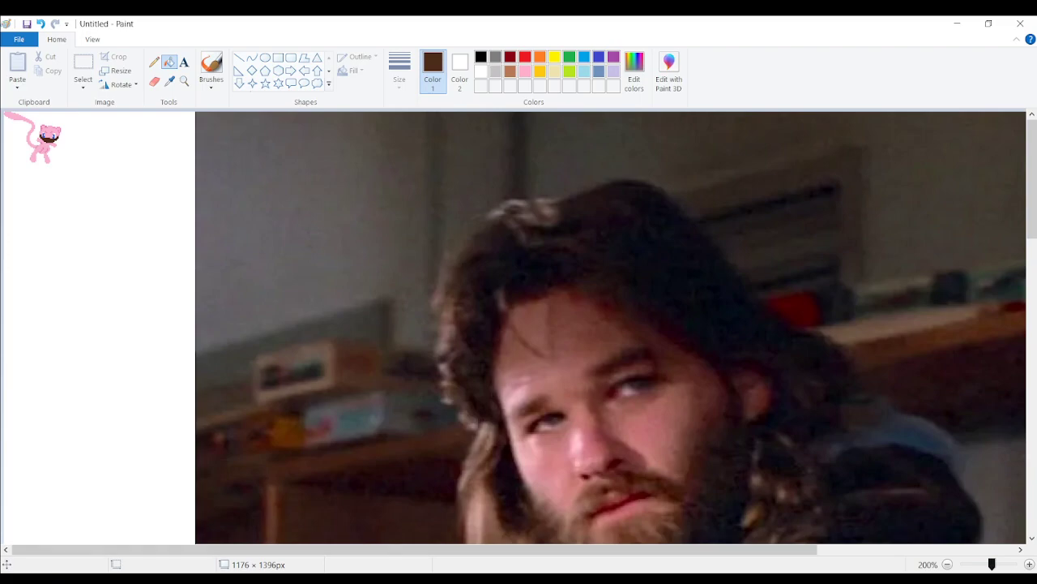
drag(992, 564, 1013, 564)
- Draw brown hair around the sprite's head, joining both beard ends over the forehead and covering the bases of the ears
click(154, 61)
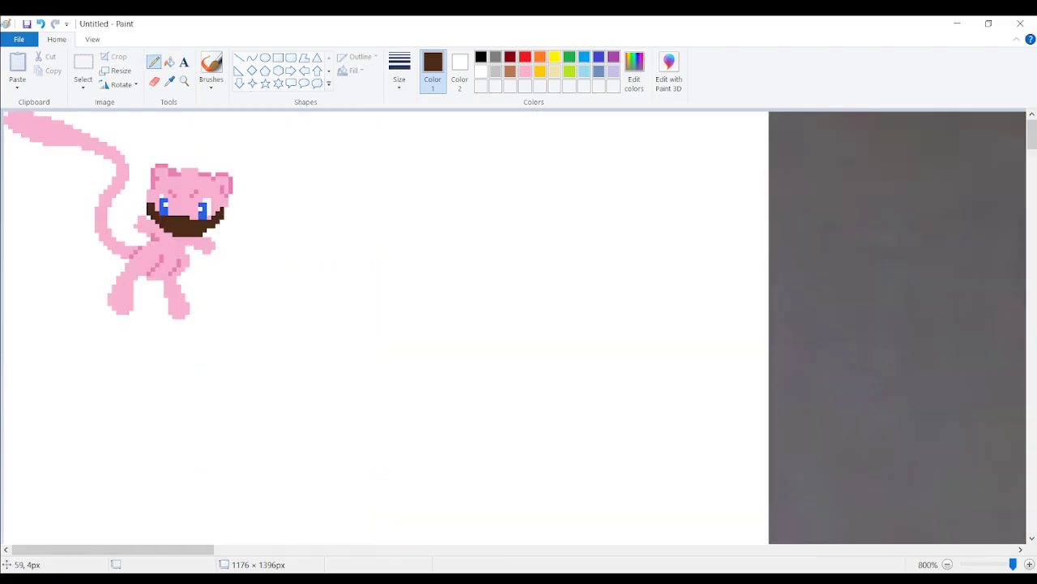
mouse_move(145, 200)
mouse_down()
mouse_move(144, 188)
mouse_move(146, 219)
mouse_up()
click(41, 23)
mouse_move(152, 186)
mouse_down()
mouse_move(144, 198)
mouse_move(187, 170)
mouse_move(174, 167)
mouse_move(144, 187)
mouse_move(192, 170)
mouse_move(218, 187)
mouse_move(195, 167)
mouse_move(226, 204)
mouse_up()
click(223, 186)
click(222, 200)
click(222, 205)
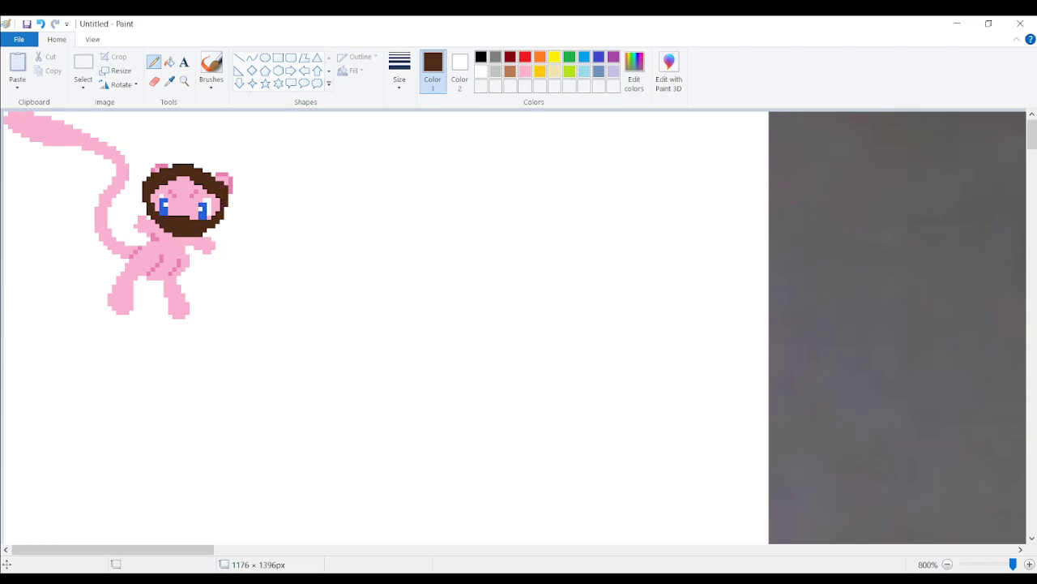
- Compare the sprite's hair and beard with the reference photo at a reduced view
click(947, 564)
click(948, 564)
click(947, 564)
click(948, 564)
click(947, 564)
click(948, 565)
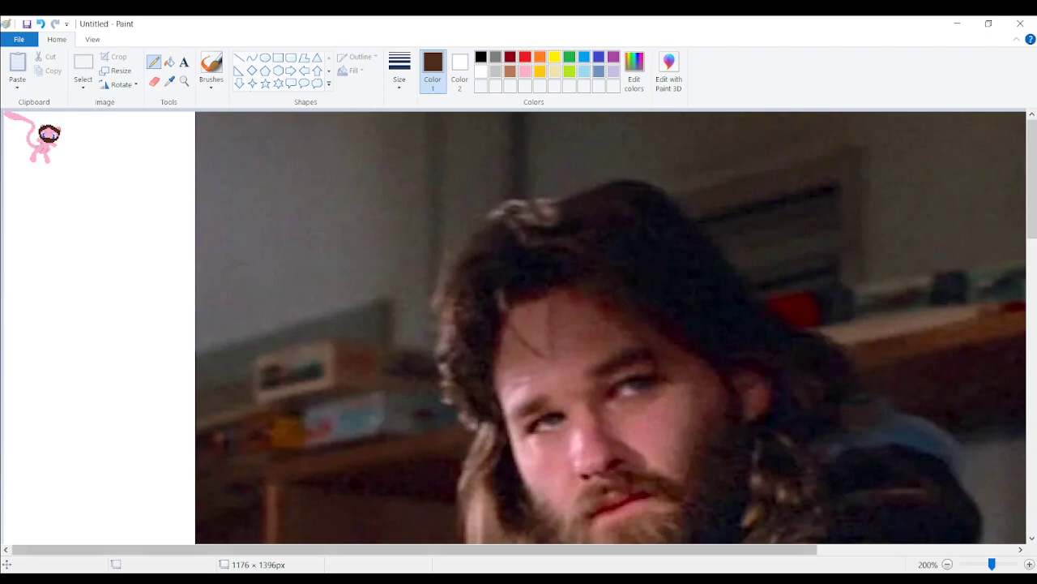
click(1029, 564)
click(1030, 564)
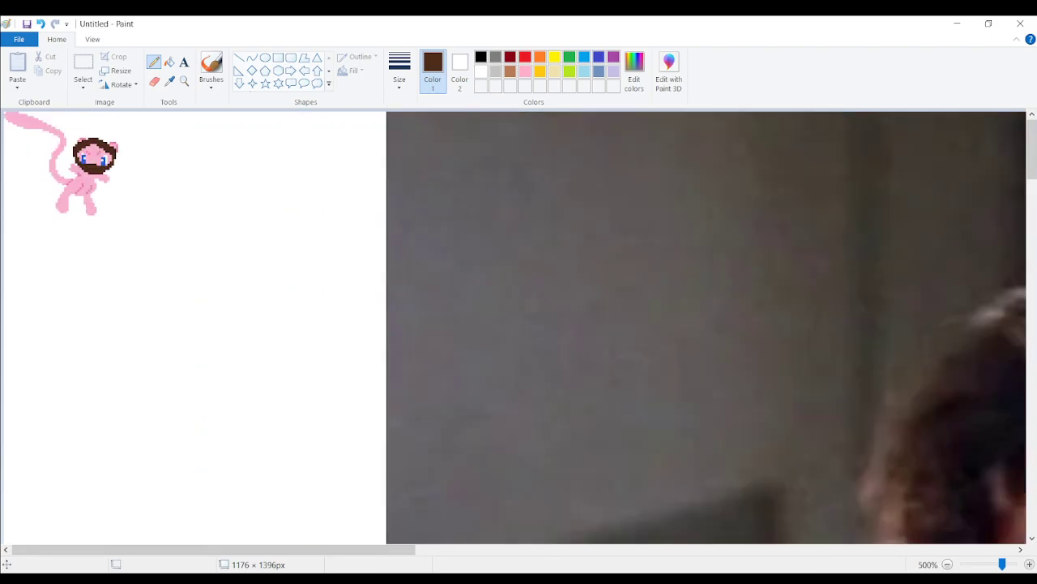
click(1029, 564)
click(1029, 564)
click(1029, 564)
- Cut a small notch into the top edge of the hair with the background white, and resample the hair's brown
click(172, 159)
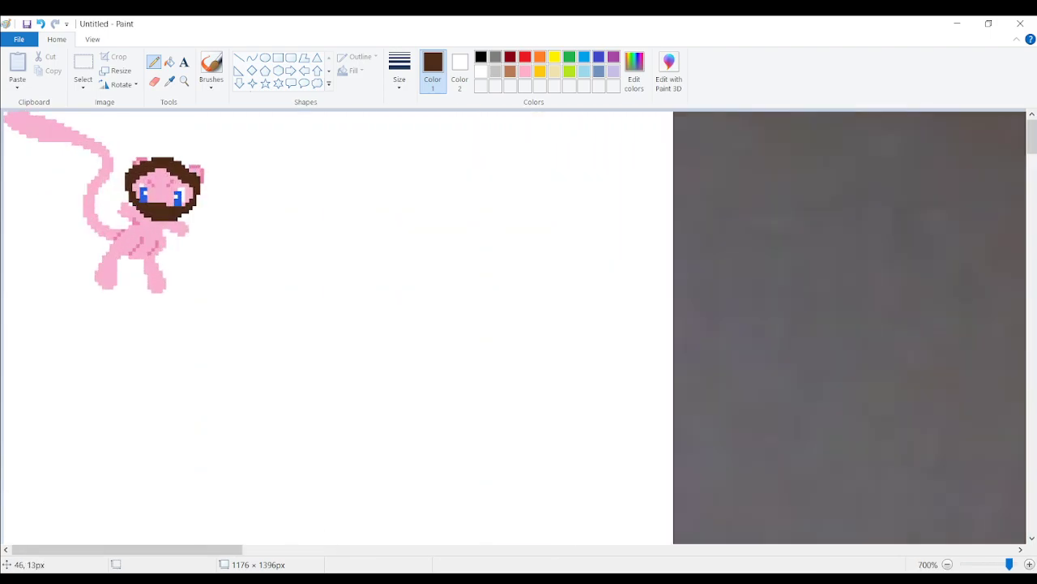
click(175, 160)
click(170, 81)
click(165, 148)
click(161, 162)
click(40, 23)
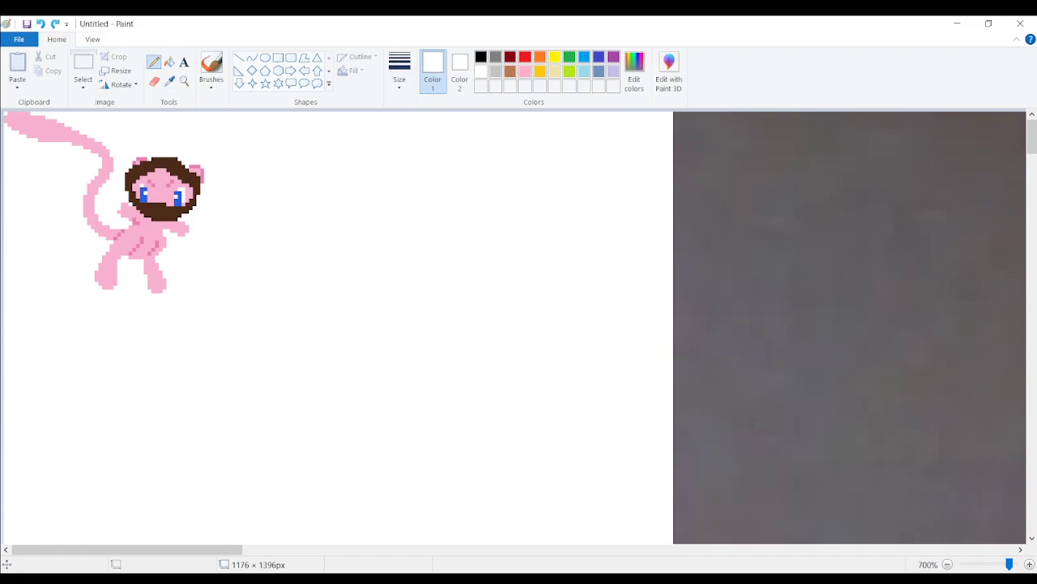
click(160, 158)
click(169, 81)
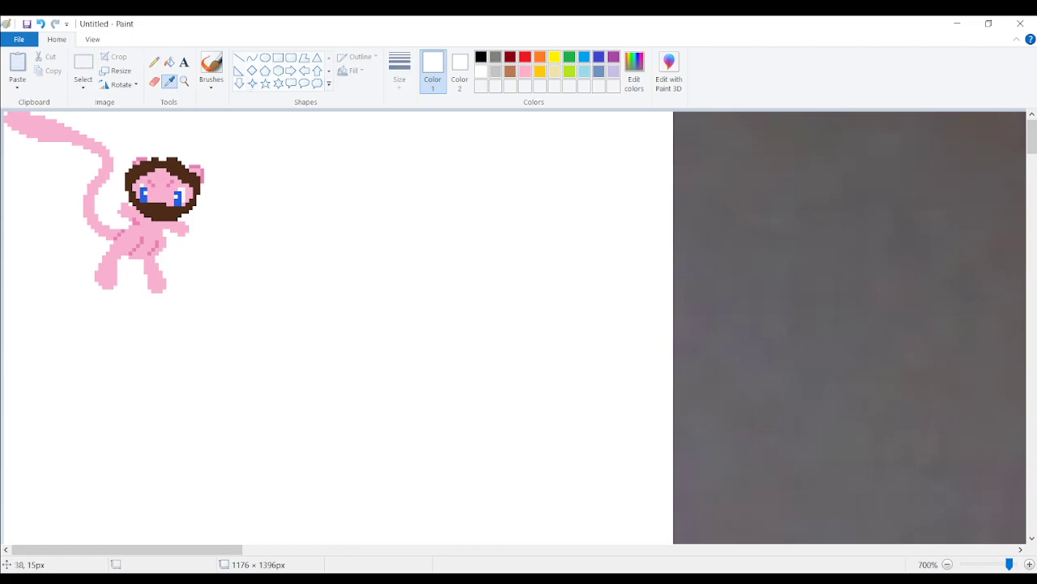
click(150, 160)
- Sample a very dark brown from the shaded part of the man's beard in the reference photo
drag(183, 549, 353, 549)
scroll(513, 326, down, 5)
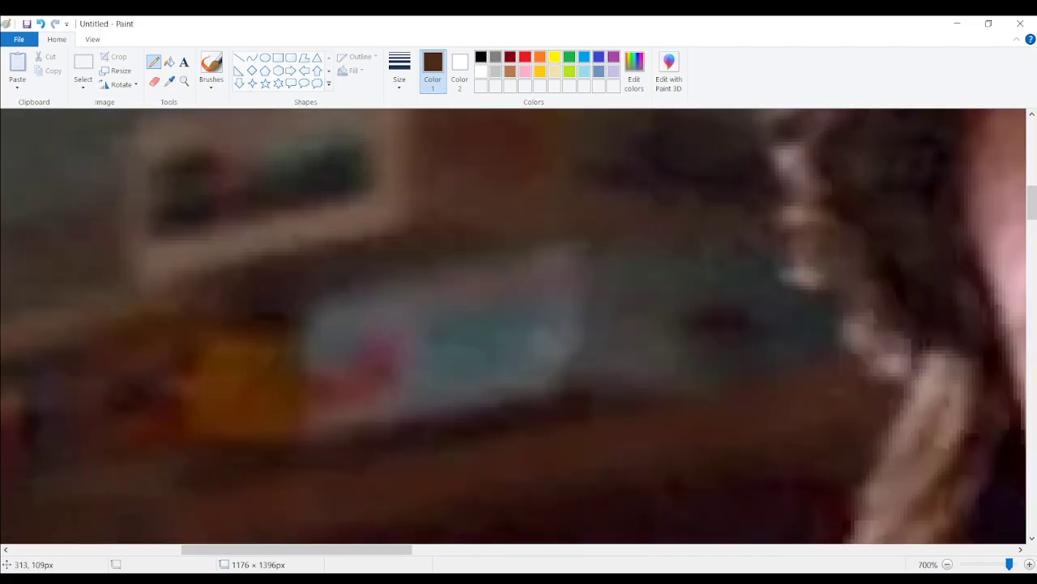
scroll(513, 327, right, 3)
scroll(513, 326, right, 3)
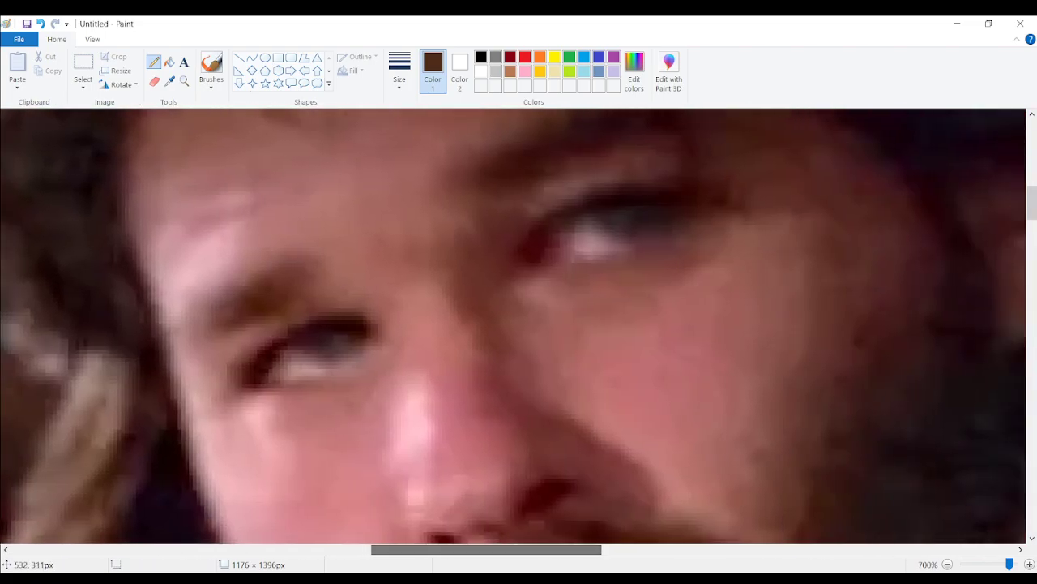
scroll(513, 327, up, 3)
scroll(513, 327, down, 5)
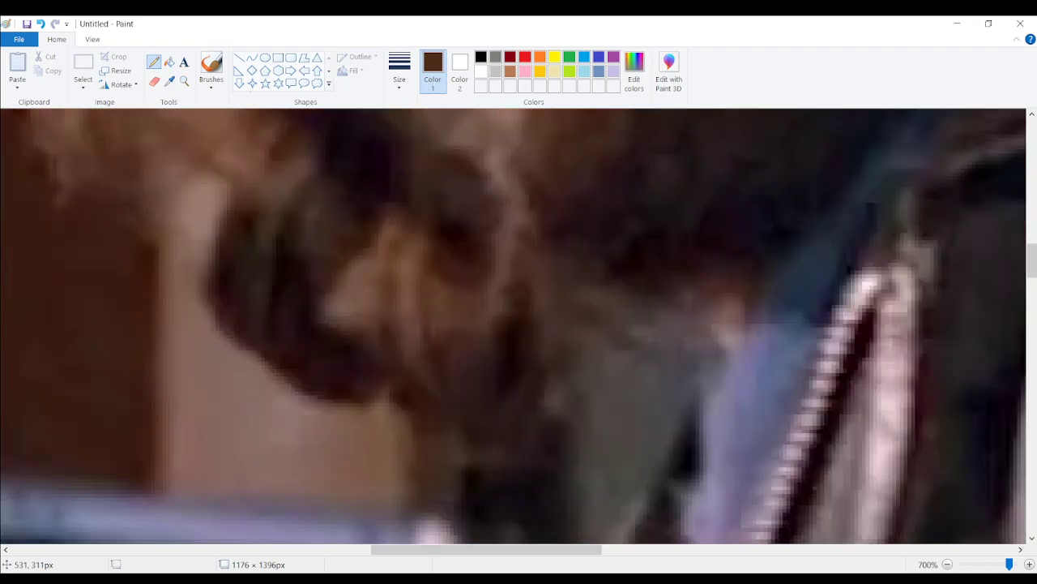
scroll(513, 327, up, 6)
scroll(513, 327, down, 3)
click(169, 81)
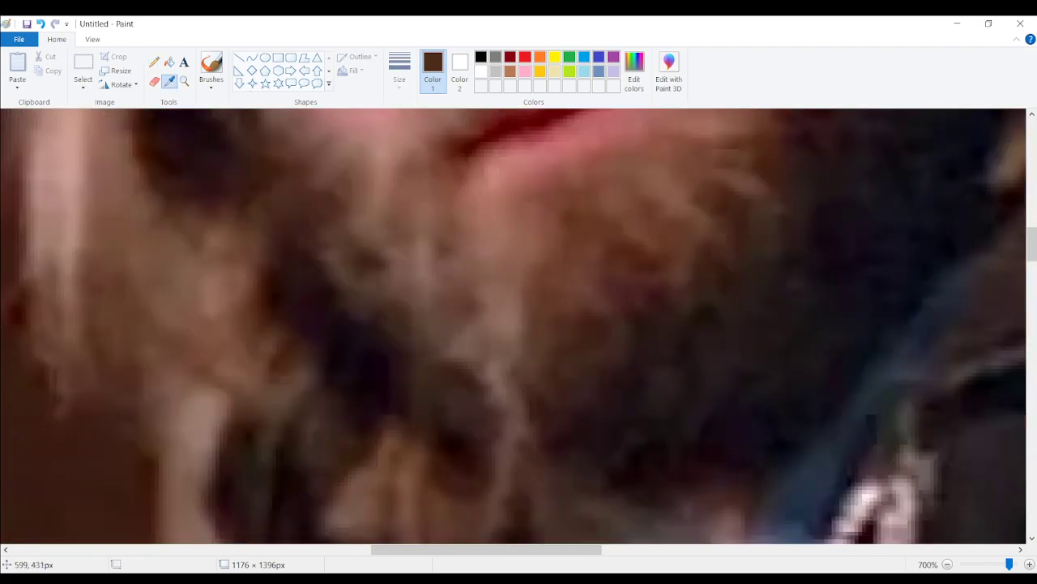
click(589, 321)
- Shade the beard's outer edges on both sides of the sprite's jaw with the very dark brown
scroll(513, 327, left, 10)
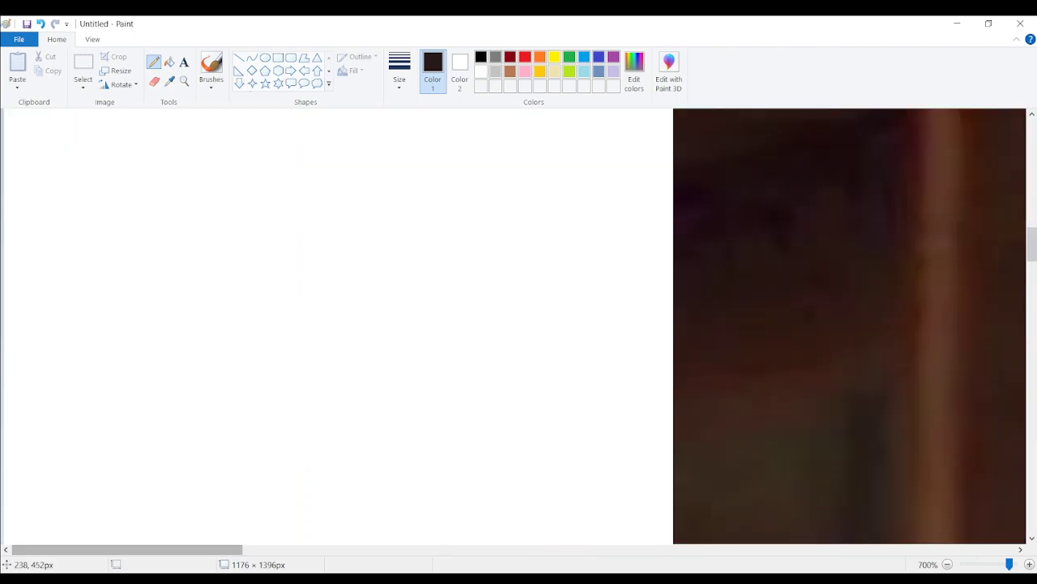
scroll(513, 327, up, 10)
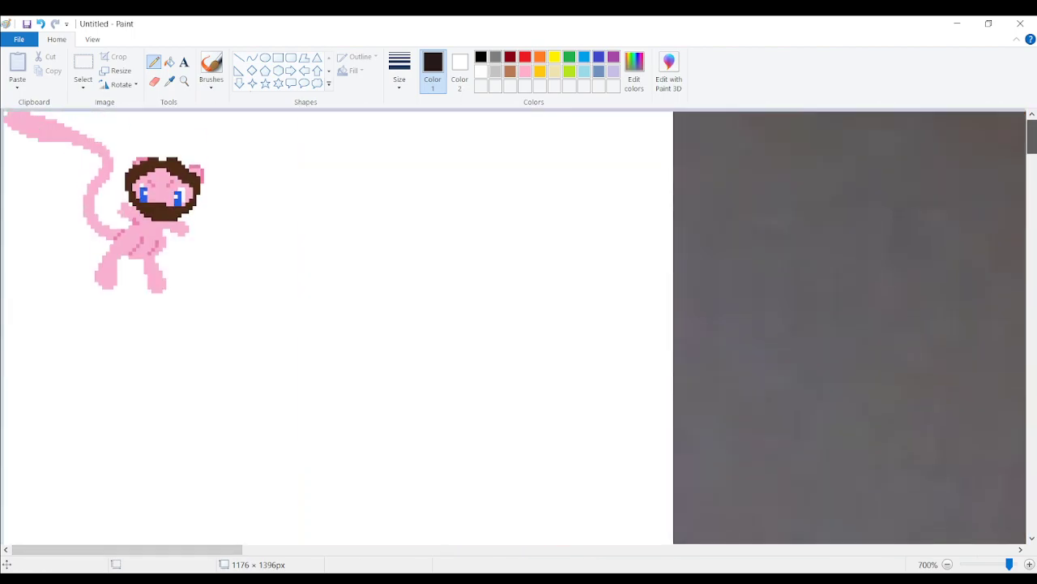
drag(127, 200, 127, 196)
drag(185, 219, 198, 207)
click(191, 211)
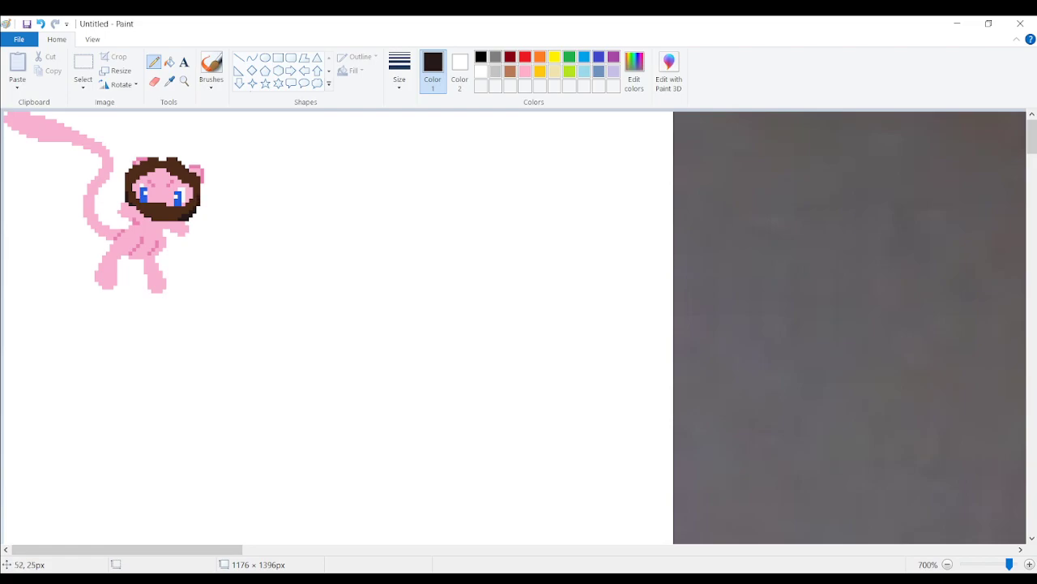
click(191, 218)
- Add a short column of very dark brown pixels outside the left edge of the sprite's hair
drag(124, 194, 124, 184)
key(ctrl+z)
drag(123, 200, 123, 194)
click(124, 190)
- Resample the hair's brown and add small stray hair pixels hanging over the middle of the sprite's forehead
click(170, 82)
click(135, 189)
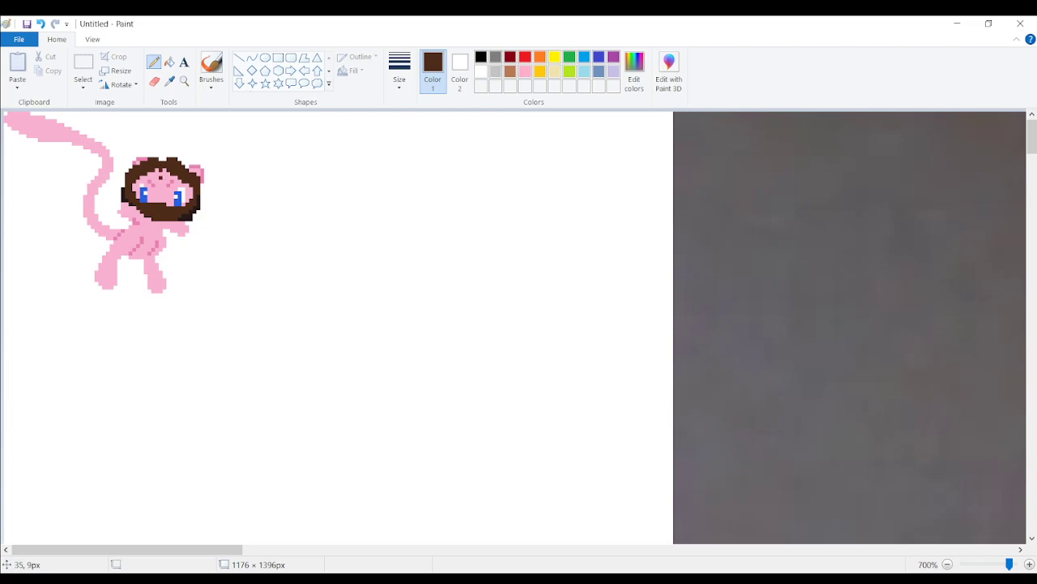
click(41, 24)
click(157, 174)
drag(160, 170, 172, 170)
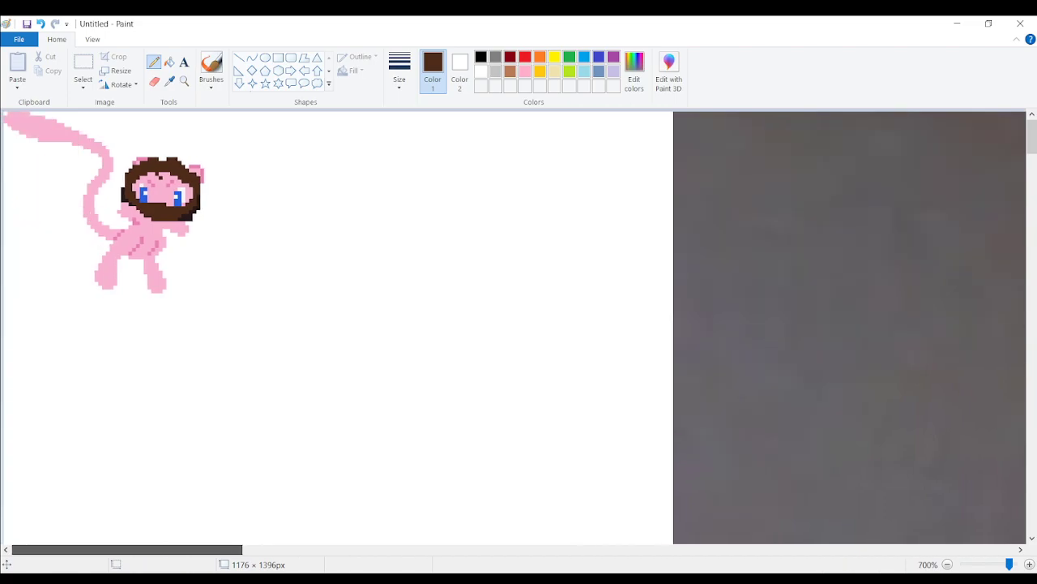
- Paste the copied sprite with the black hat and striped sweater, placing it to the right of the bearded sprite
click(38, 119)
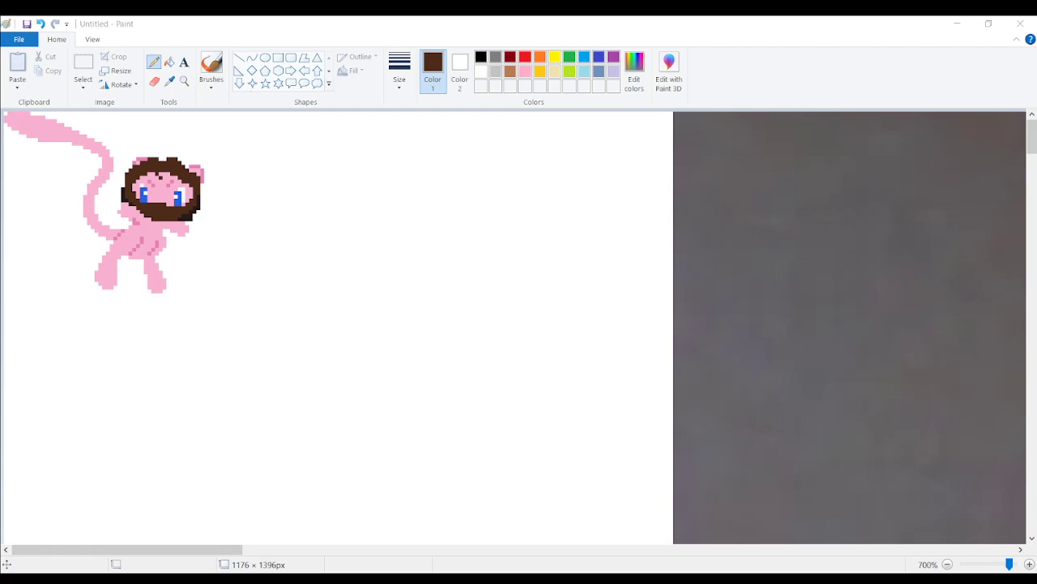
key(ctrl+v)
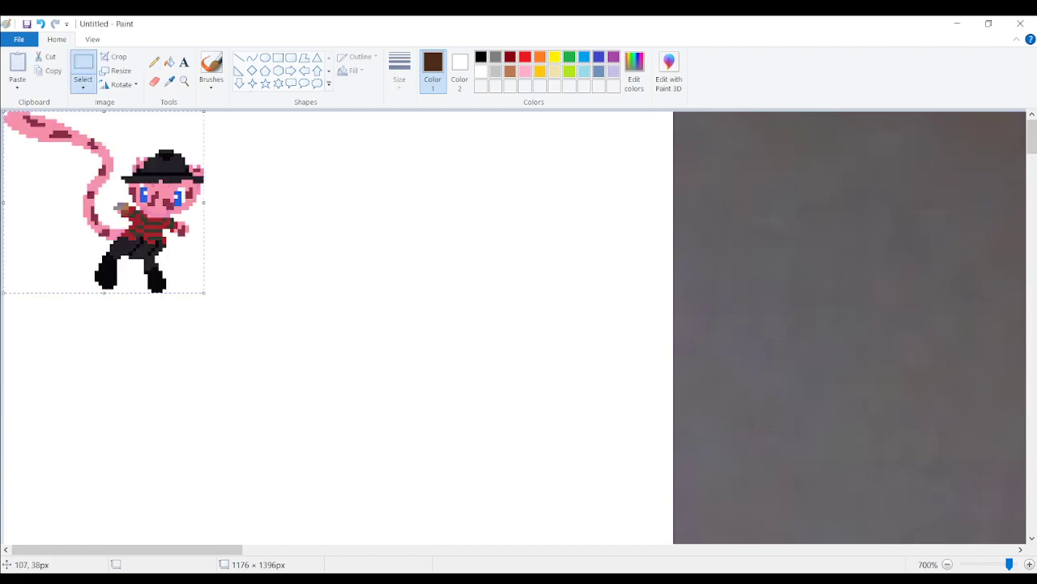
key(Escape)
drag(134, 211, 350, 211)
key(Escape)
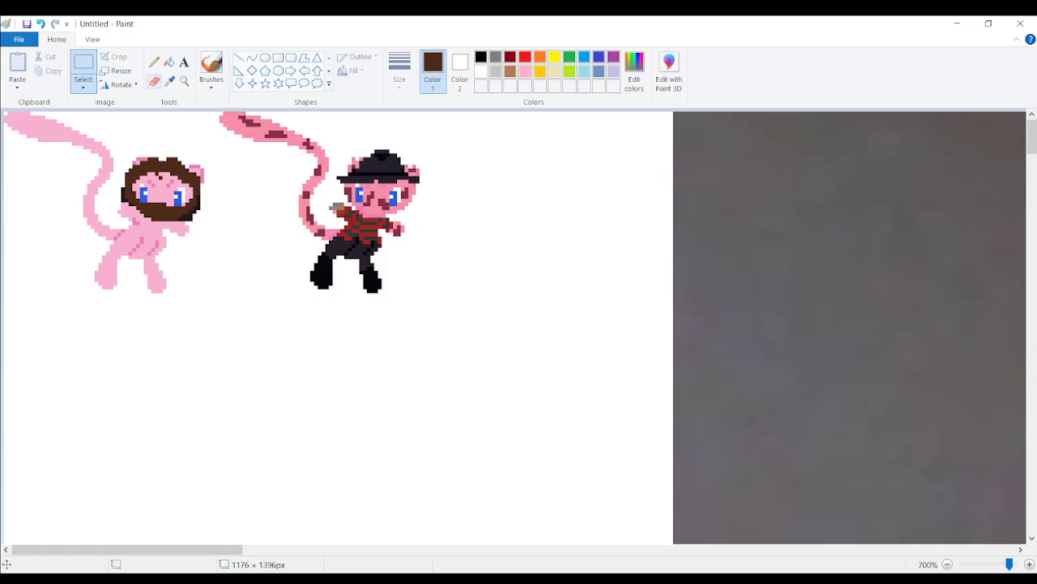
- Sample the white background and trim stray dark pixels from the outer edge of the beard on the right side of the bearded sprite's jaw
click(169, 81)
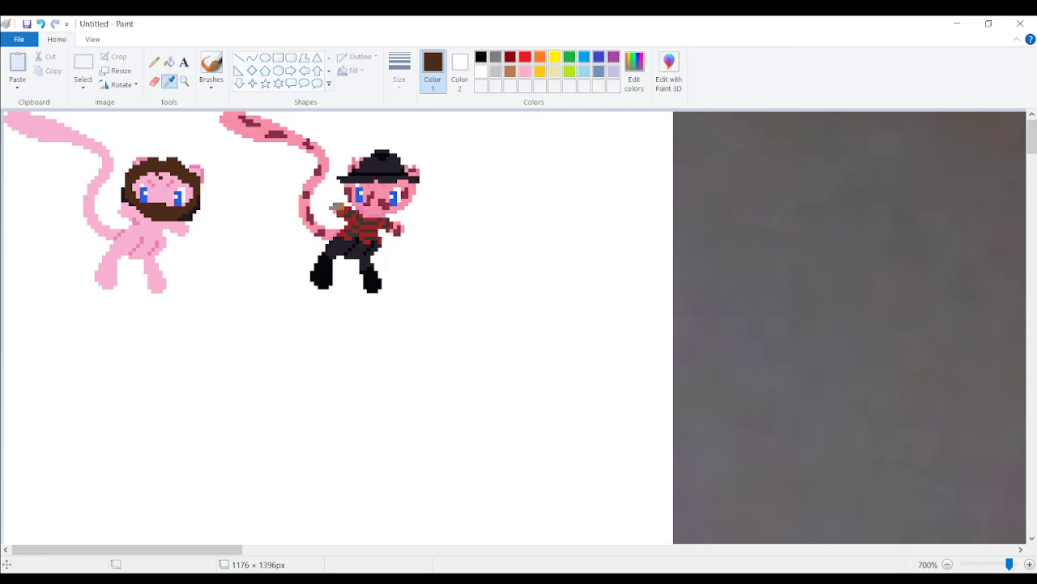
click(154, 61)
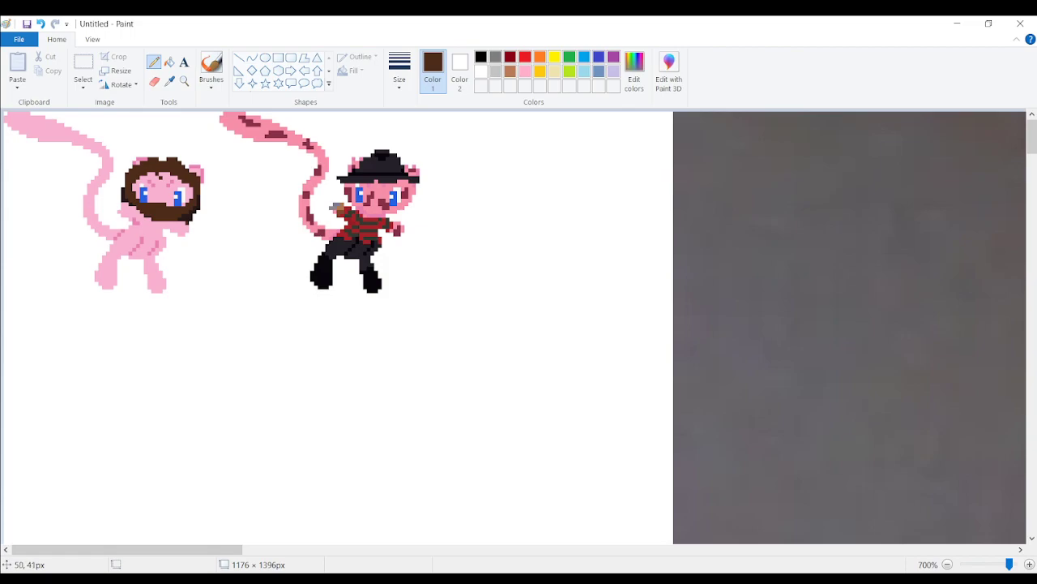
click(169, 81)
click(285, 279)
click(191, 220)
click(194, 212)
click(199, 208)
click(169, 81)
click(285, 273)
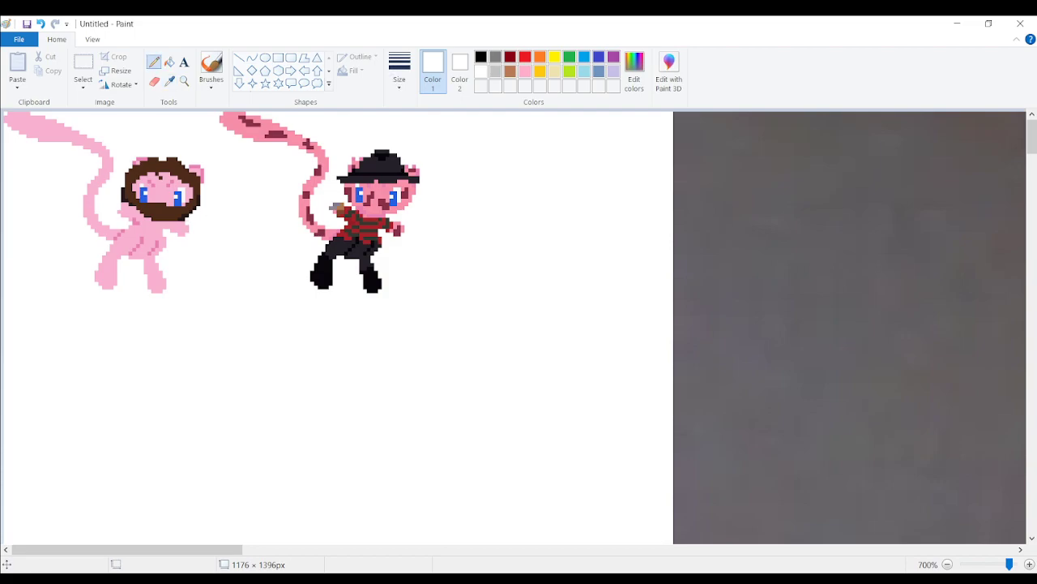
- Sample the beard's very dark brown and fill the bearded sprite's left foot with it as a boot
click(169, 81)
click(183, 220)
click(108, 255)
click(169, 61)
click(105, 276)
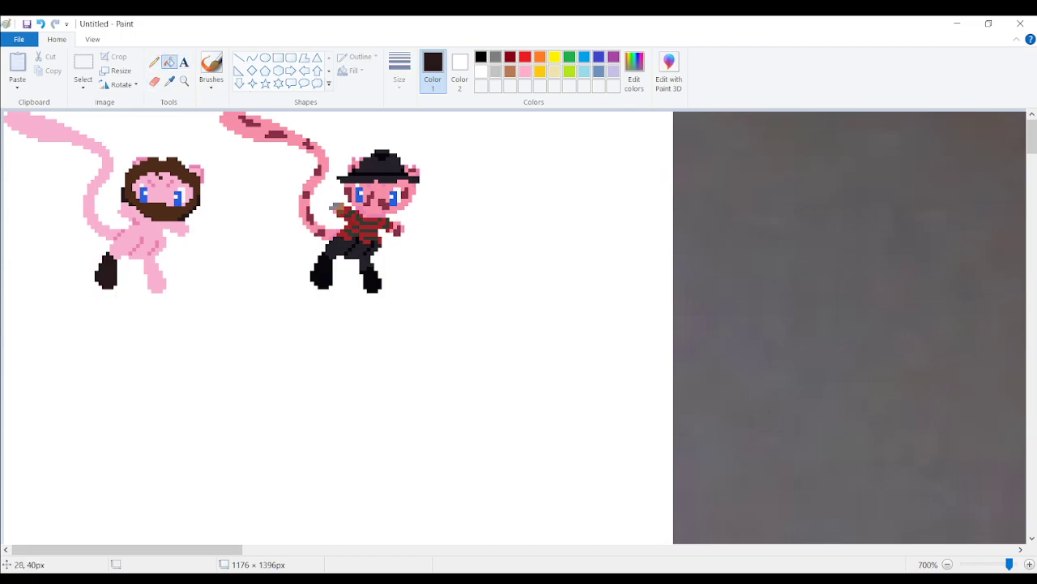
- Draw a very dark brown line across the sprite's right ankle and fill the foot below it as a matching boot
click(154, 62)
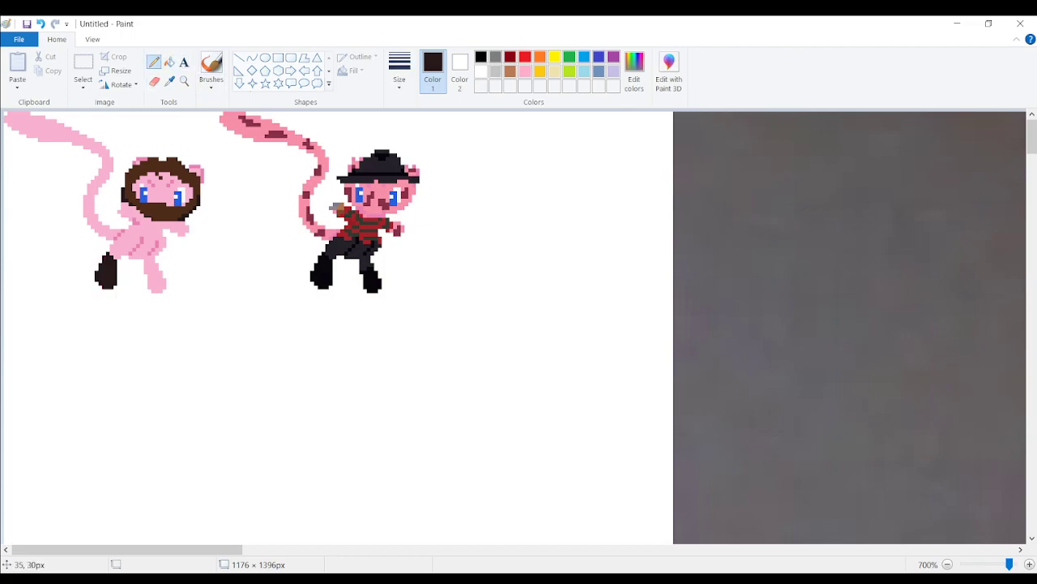
drag(147, 272, 156, 273)
click(168, 62)
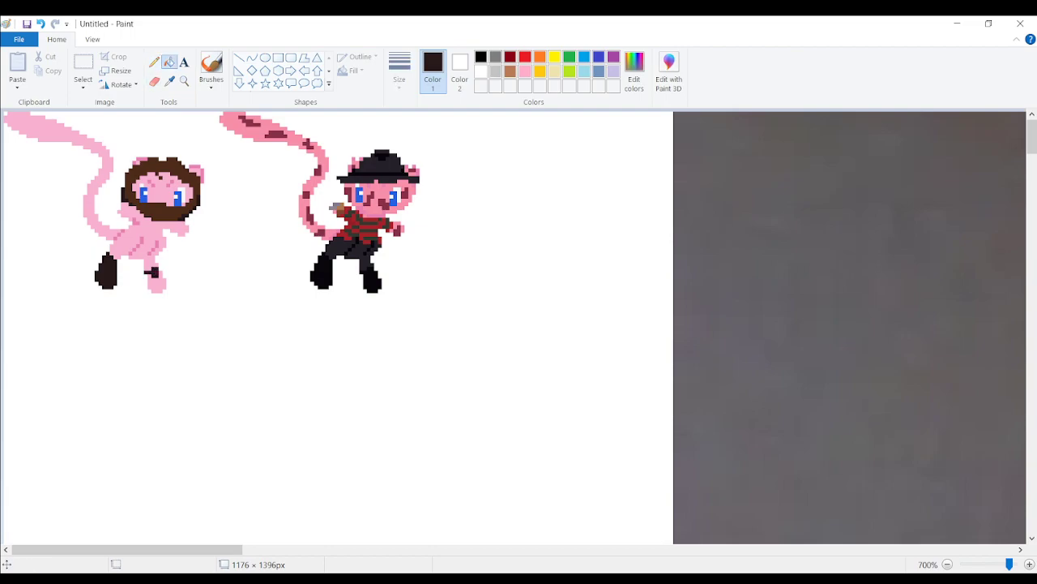
click(158, 281)
- Sample the olive-brown of the trousers from the lower part of the reference photo
click(169, 81)
click(342, 245)
drag(190, 549, 387, 549)
scroll(386, 458, down, 15)
scroll(386, 451, down, 6)
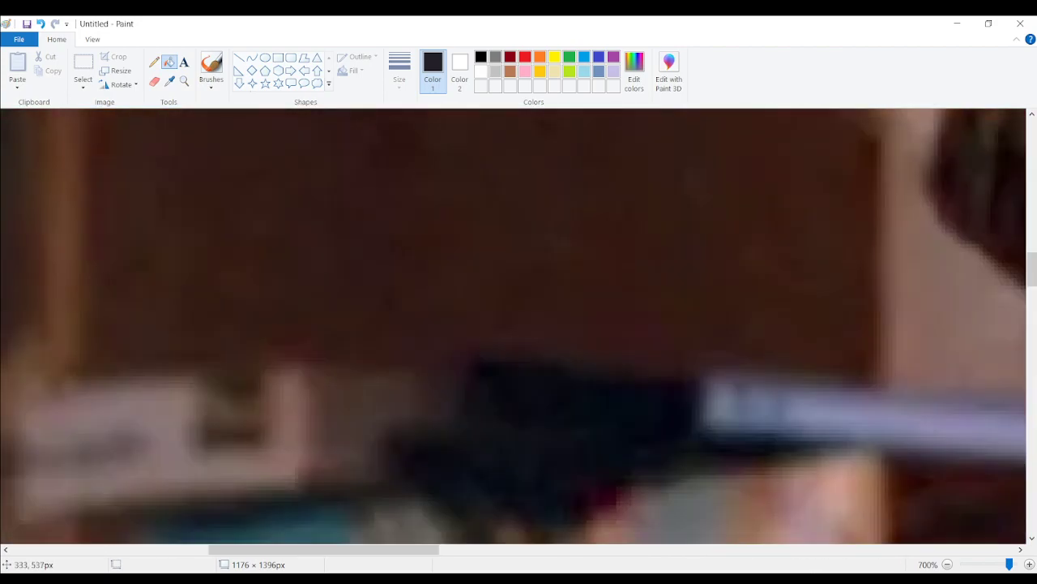
drag(384, 549, 690, 550)
scroll(689, 325, down, 8)
scroll(518, 324, down, 10)
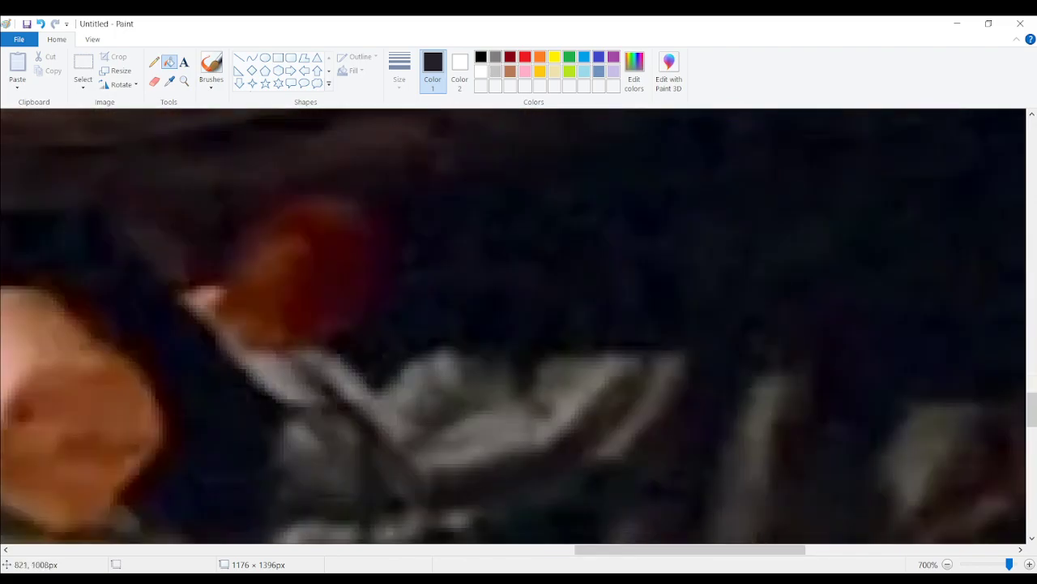
scroll(519, 325, down, 10)
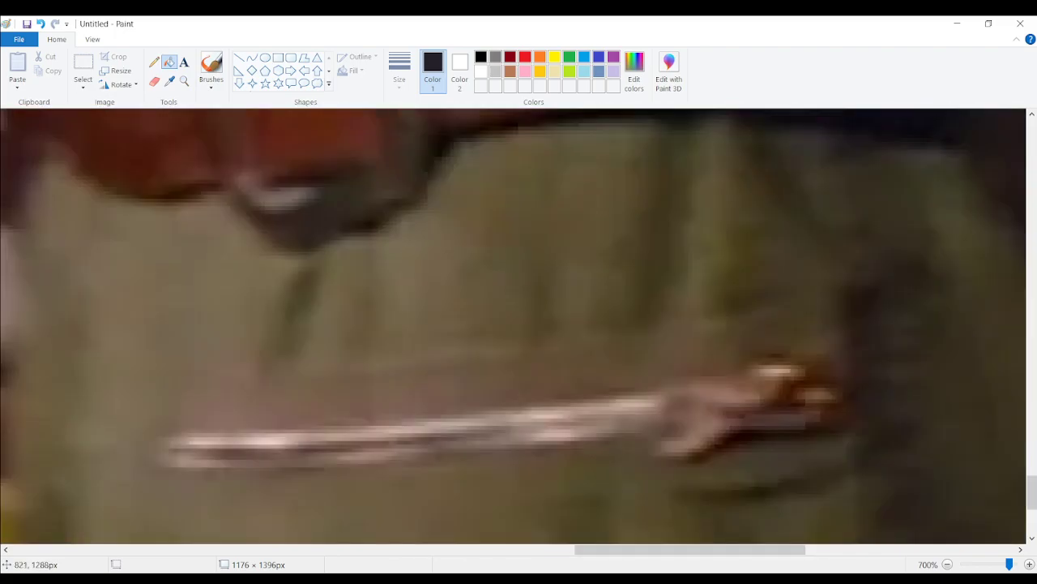
click(169, 81)
click(174, 324)
- Draw a thin olive-brown waistline across the bearded sprite's lower body, and resample the body's pink
drag(689, 550, 126, 549)
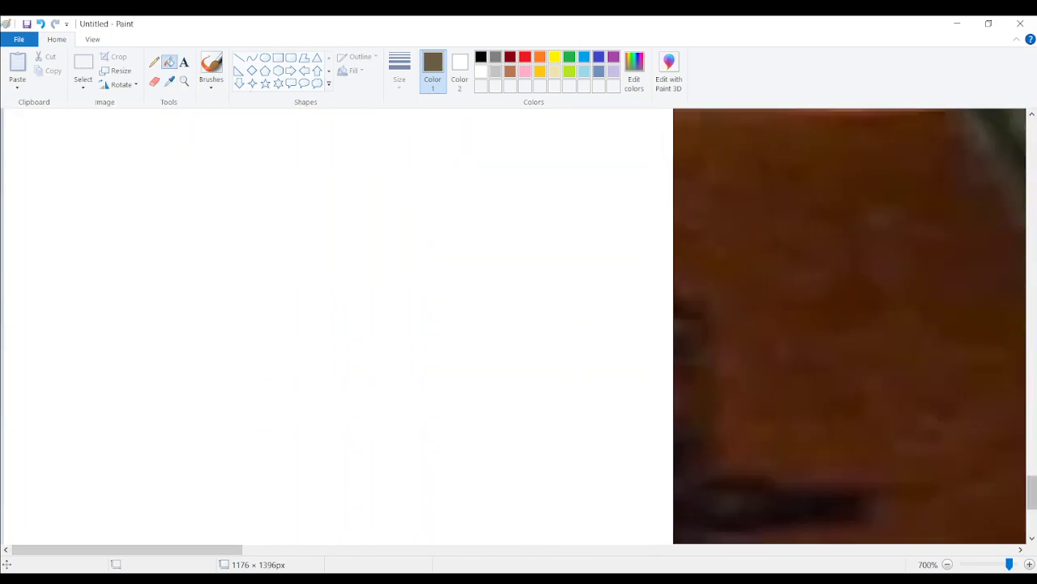
drag(1032, 492, 1032, 269)
scroll(518, 324, up, 10)
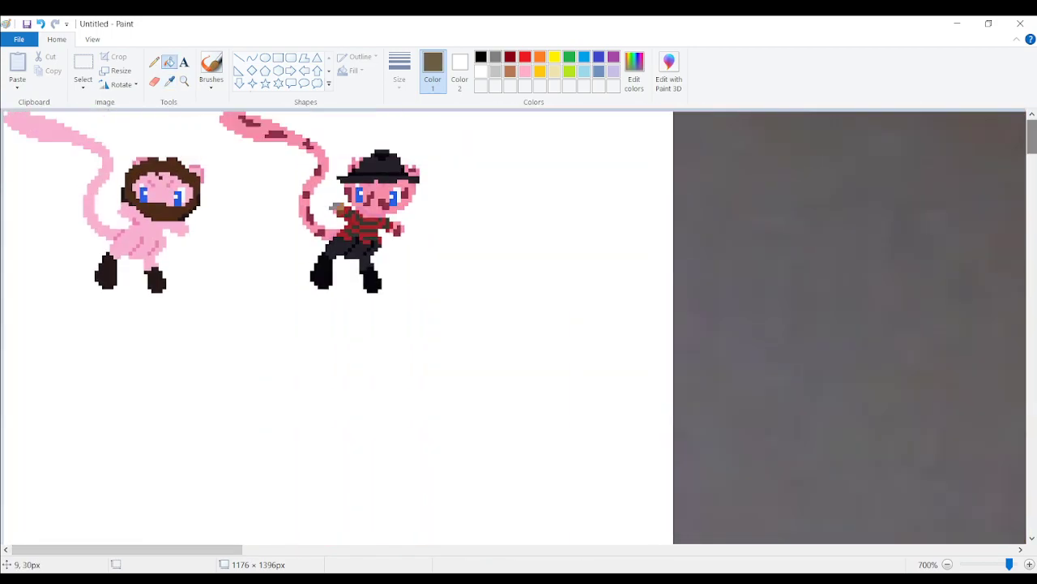
click(154, 62)
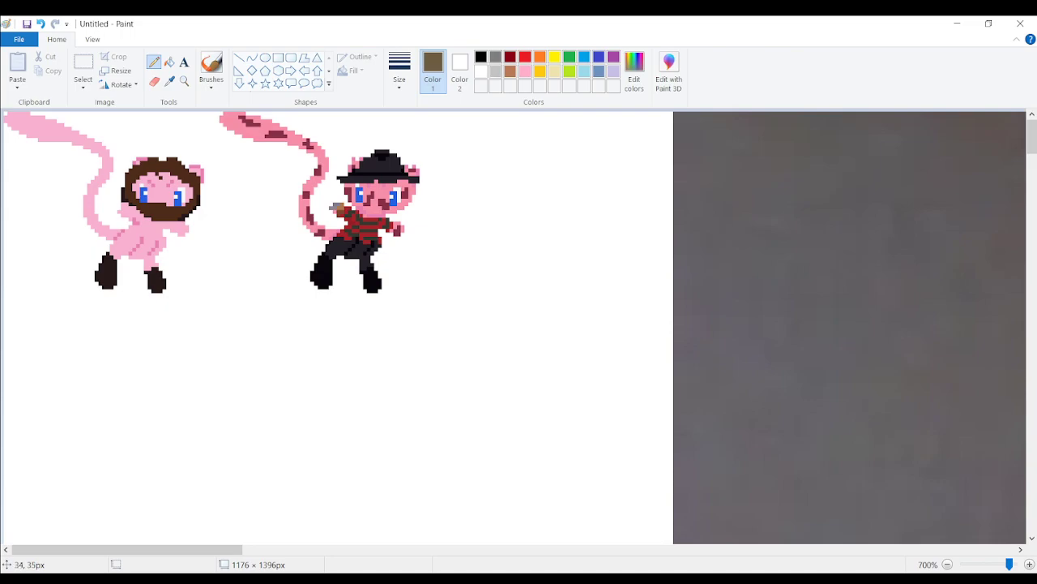
drag(133, 243, 127, 242)
drag(122, 238, 128, 238)
click(169, 82)
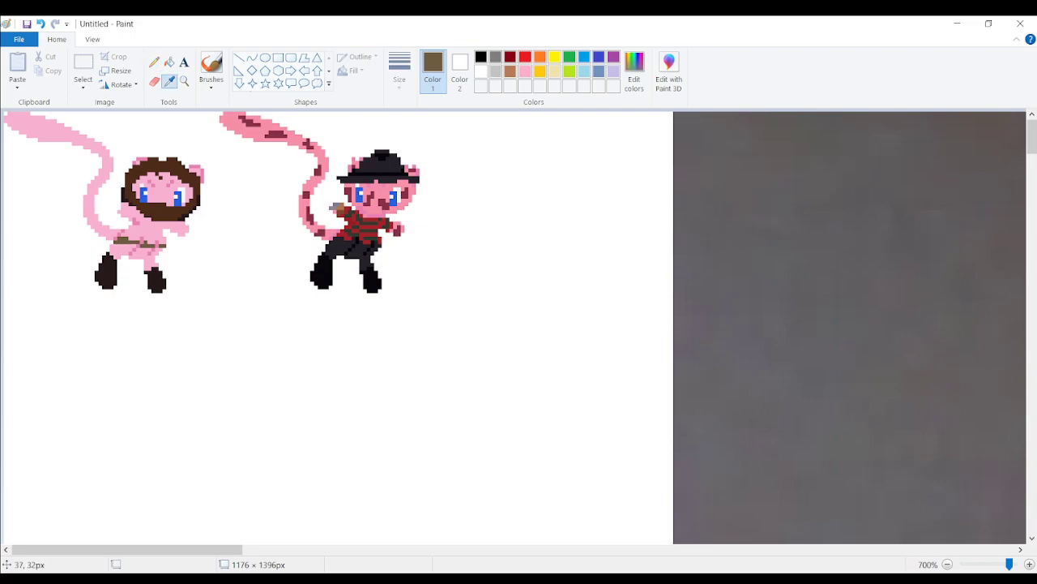
click(128, 232)
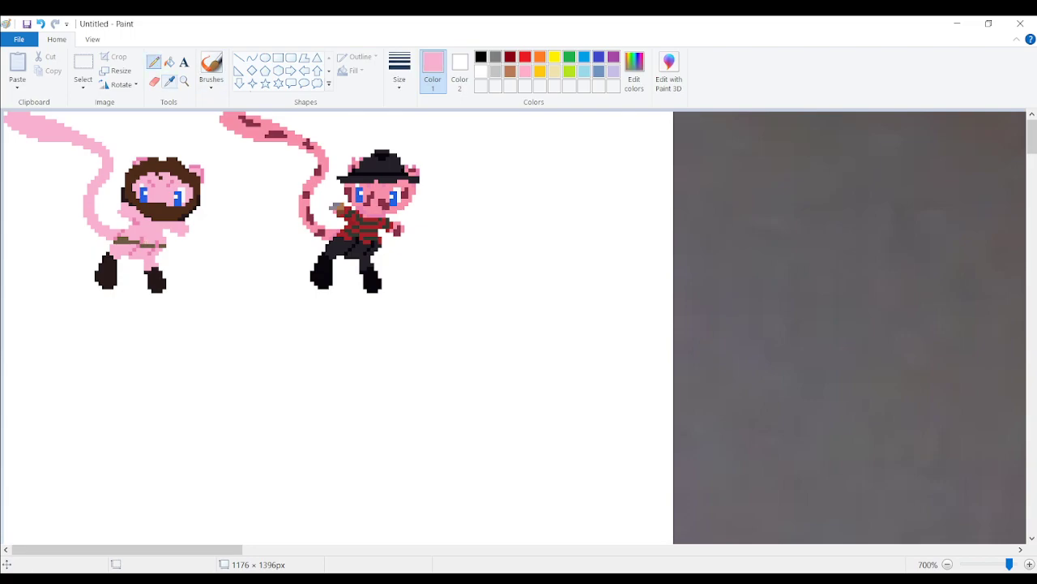
- Resample the olive-brown and fill the sprite's hips and both legs down to the boots as trousers
click(169, 81)
click(123, 240)
click(169, 61)
click(122, 252)
click(150, 260)
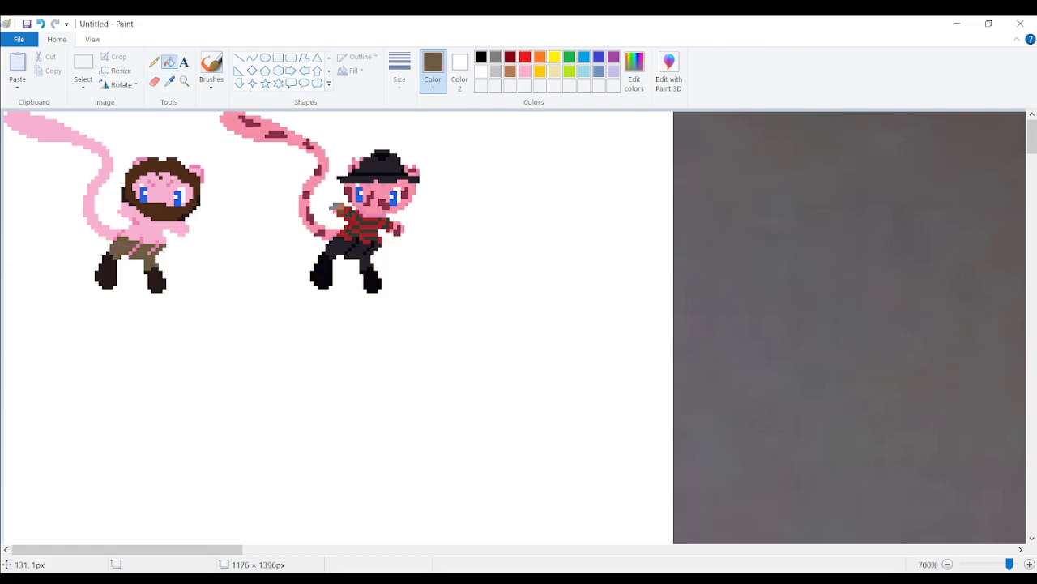
- Sample a dark olive from the shaded part of the trousers in the reference photo
click(169, 81)
scroll(337, 324, down, 5)
scroll(227, 264, down, 3)
drag(194, 549, 384, 549)
drag(1031, 228, 1032, 469)
scroll(514, 324, down, 5)
drag(315, 549, 663, 549)
click(947, 565)
click(948, 564)
click(948, 564)
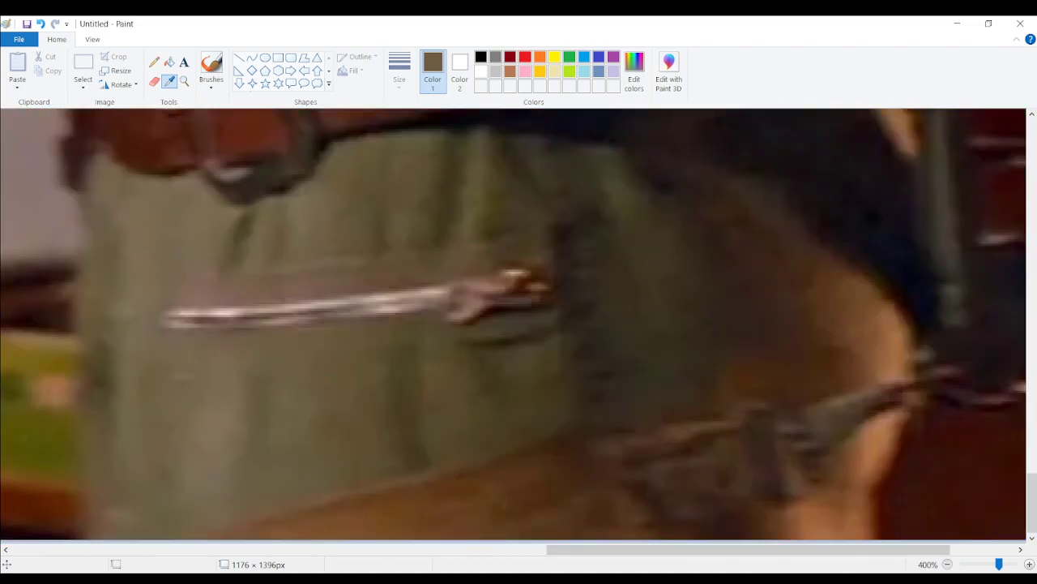
click(947, 564)
click(947, 564)
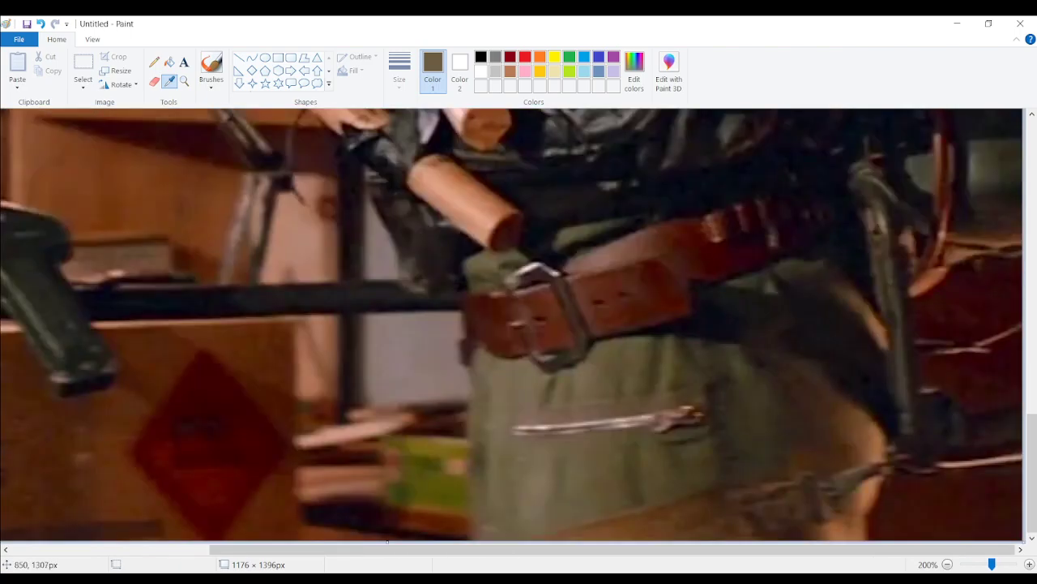
click(700, 365)
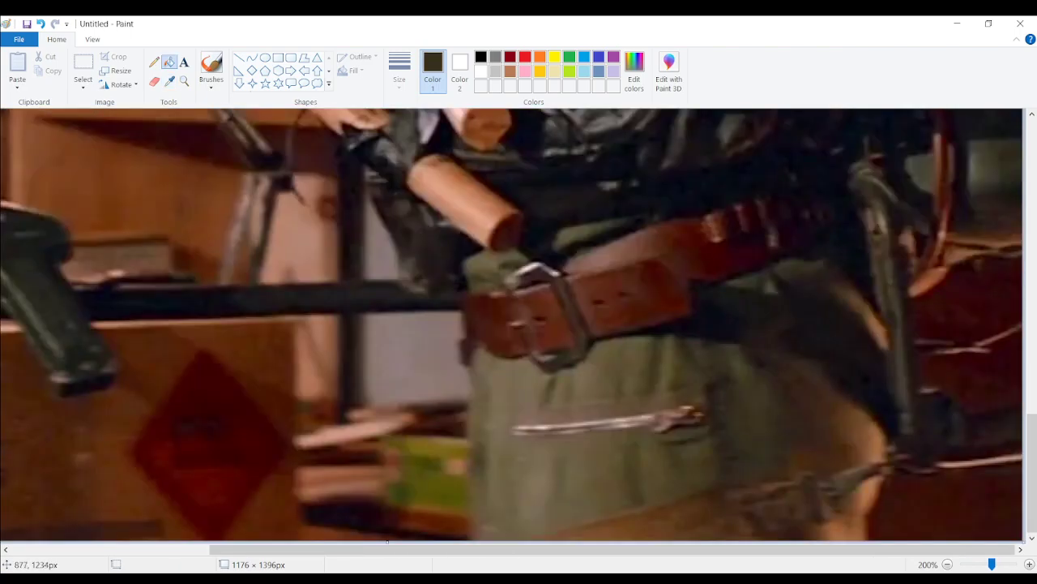
- Try filling the left part of the sprite's trousers with the dark olive, and undo the fill
drag(527, 549, 279, 550)
scroll(549, 494, up, 15)
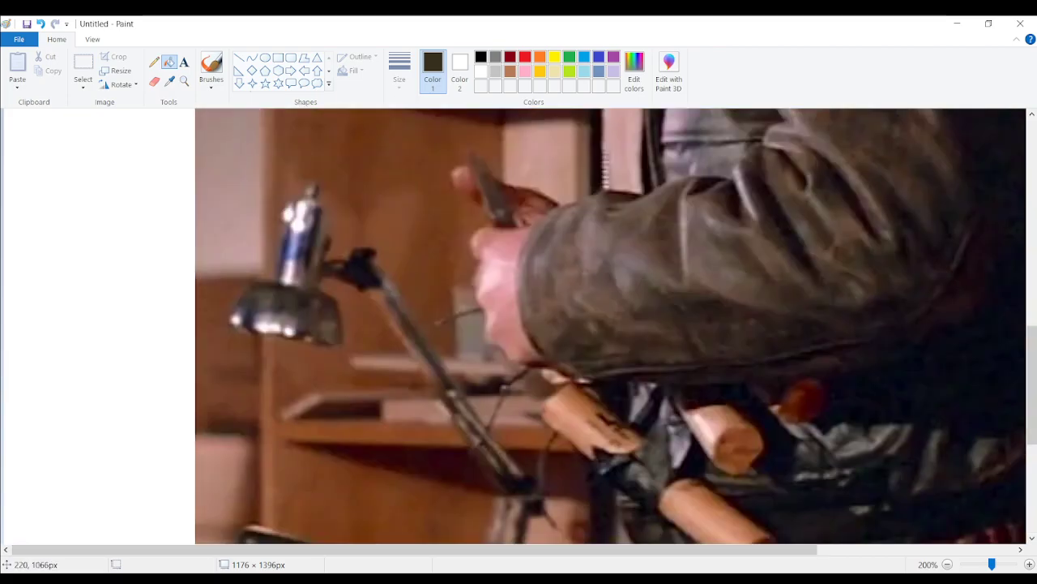
scroll(549, 494, up, 3)
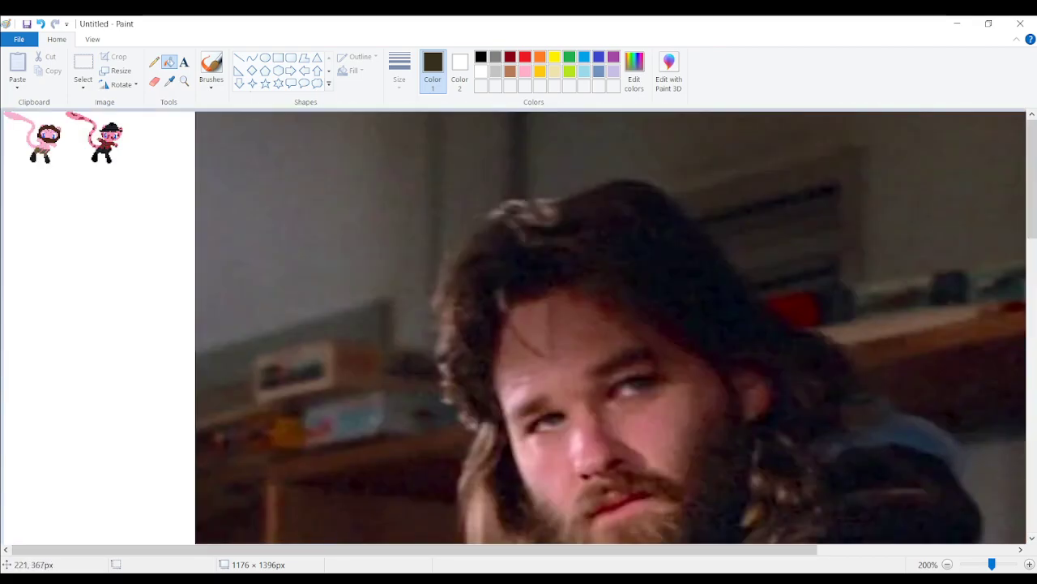
drag(992, 563, 1013, 563)
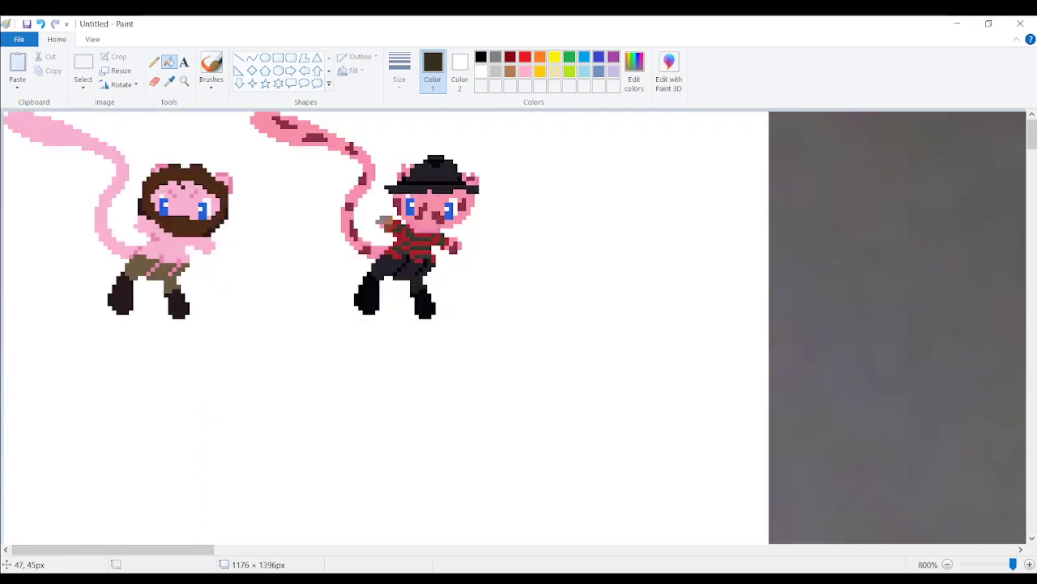
click(143, 267)
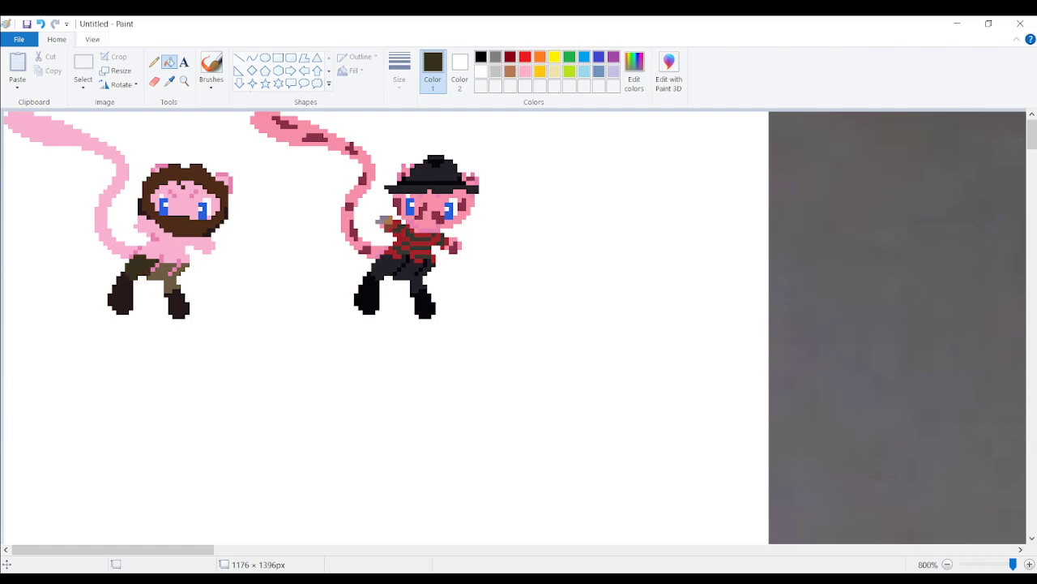
click(40, 24)
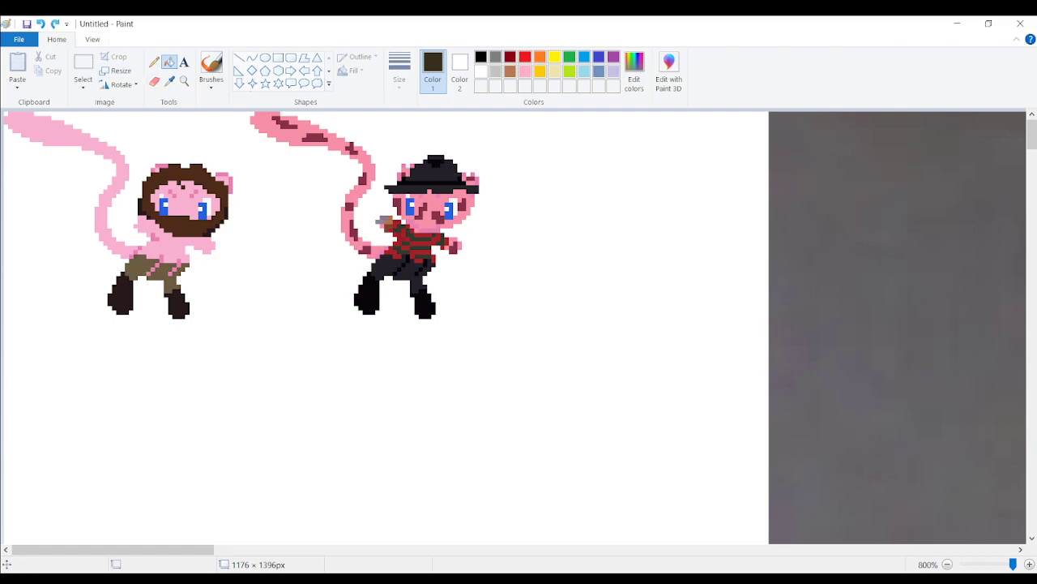
- Sample the trousers' olive-brown, mix a darker custom shade of it, and recolour the pink crease lines in the trousers
click(170, 81)
click(143, 280)
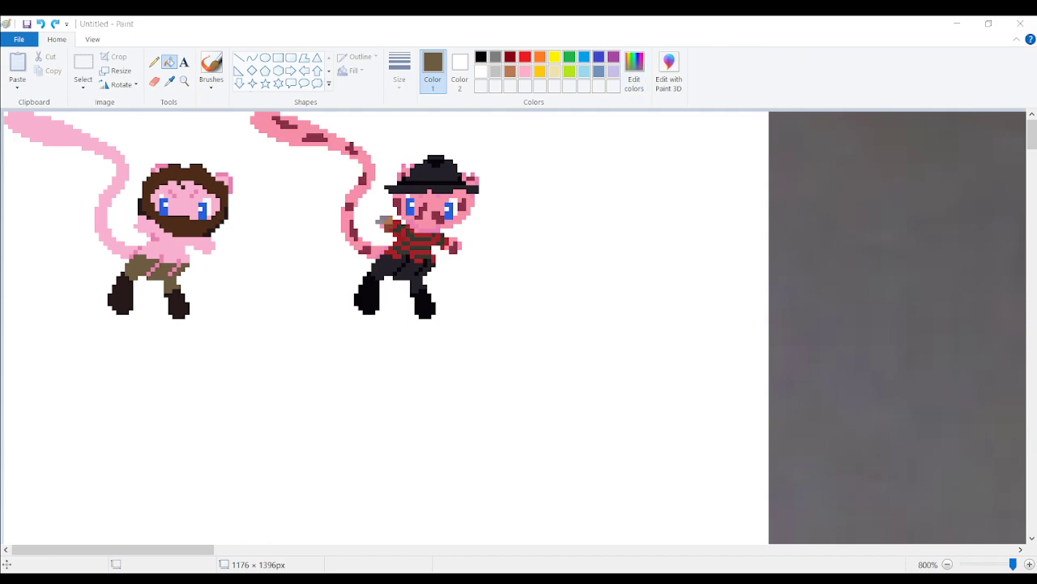
click(169, 230)
click(148, 274)
click(152, 269)
click(158, 265)
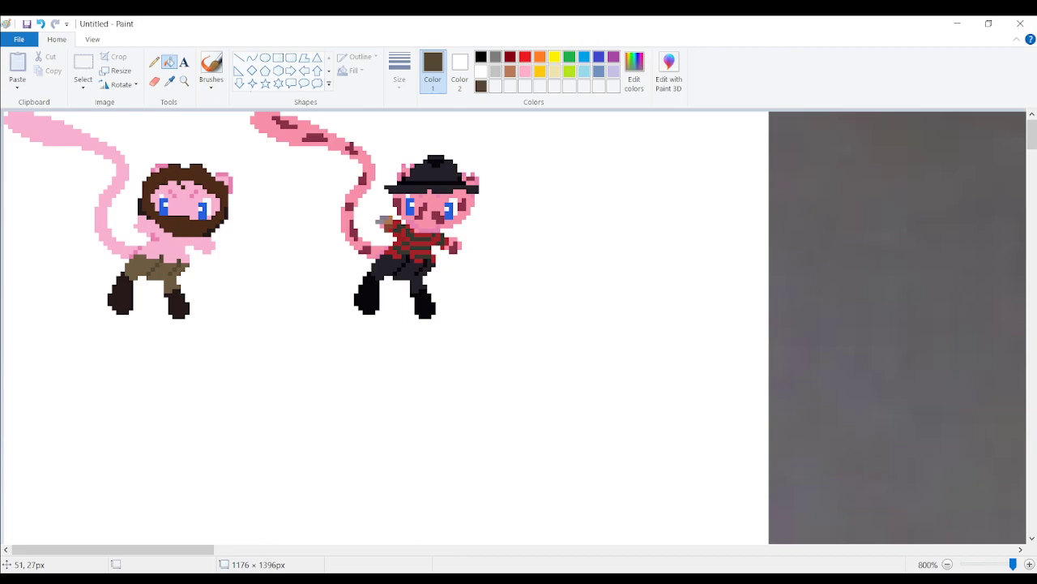
- Sample a grey-purple from the clothing in the reference photo and draw a hem line along the top of the sprite's trousers
click(169, 81)
scroll(640, 487, down, 7)
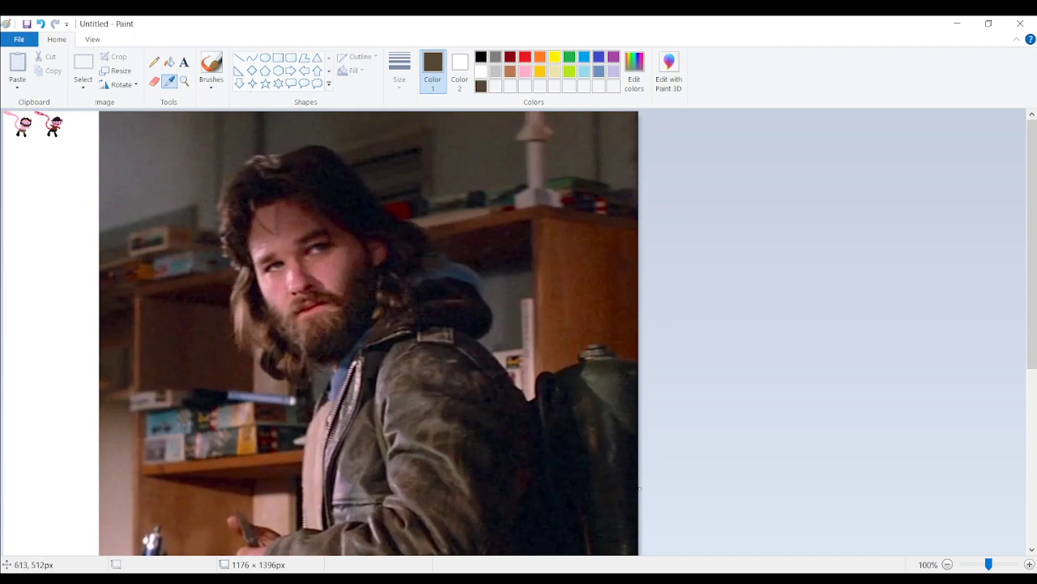
click(501, 527)
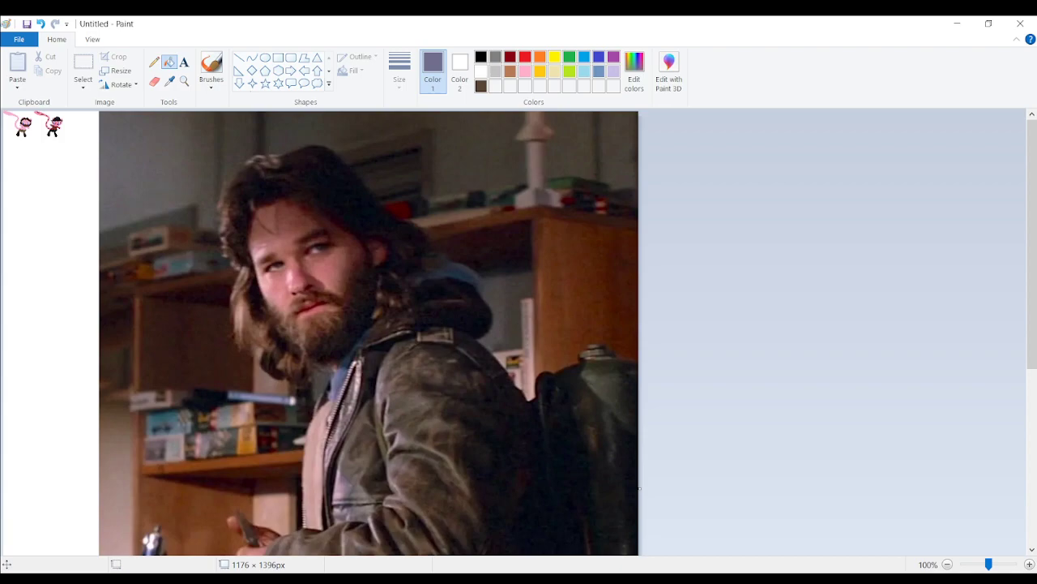
drag(988, 565, 1014, 564)
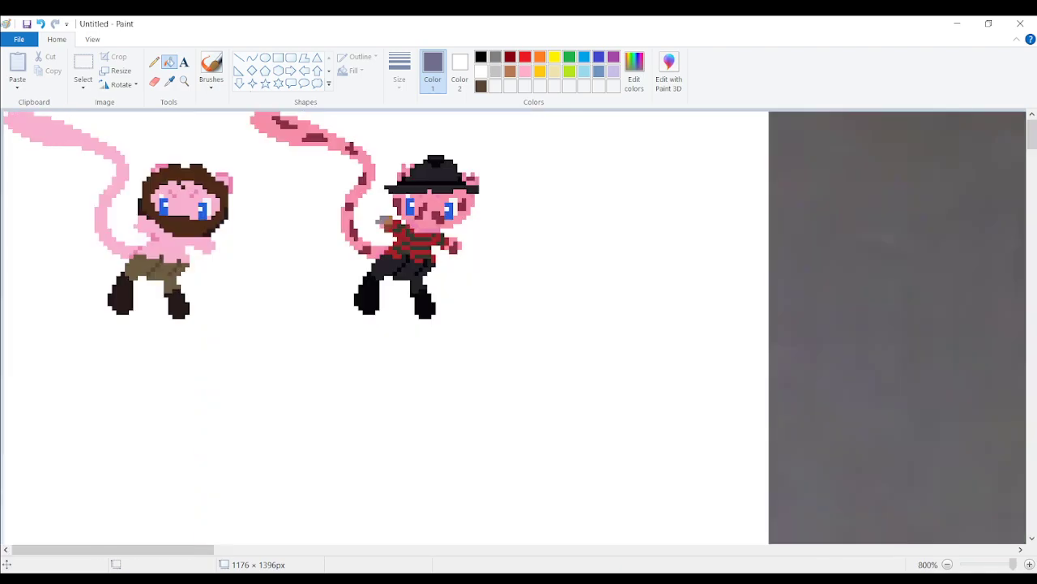
click(154, 62)
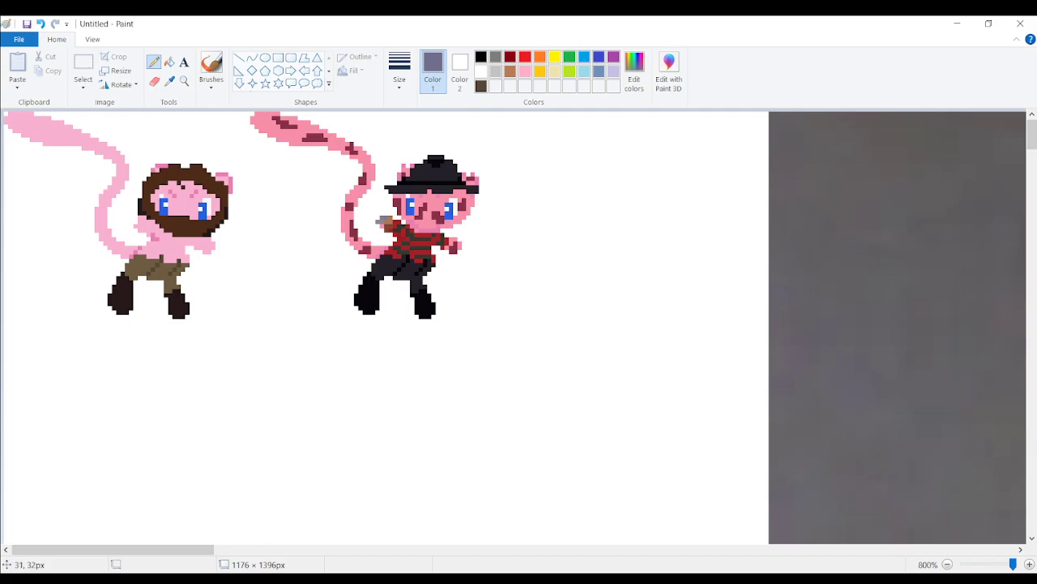
drag(152, 256, 184, 261)
- Try retouching the waist edge with the trousers' light and dark browns, and undo the changes
click(170, 82)
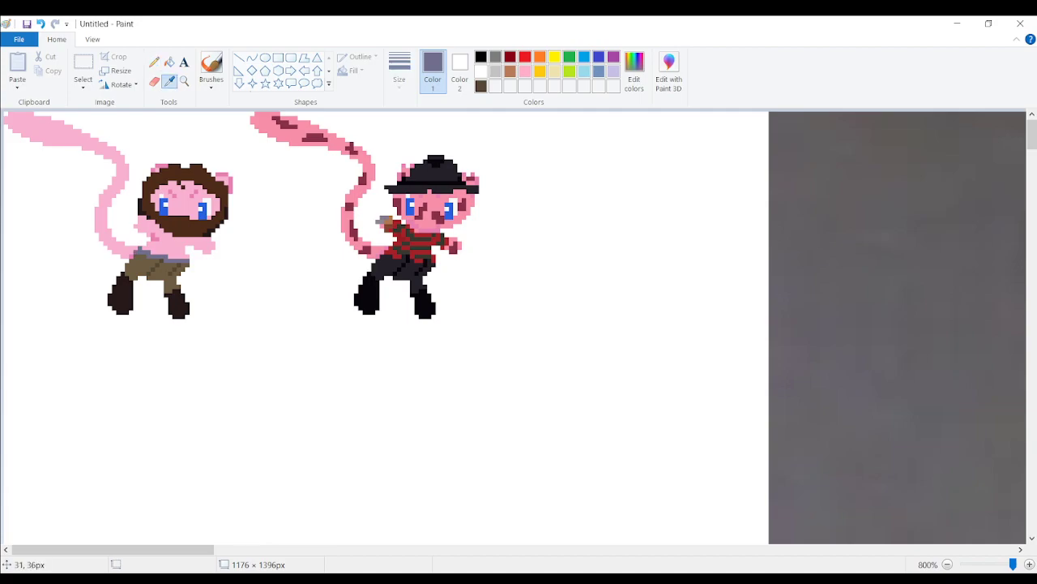
click(140, 268)
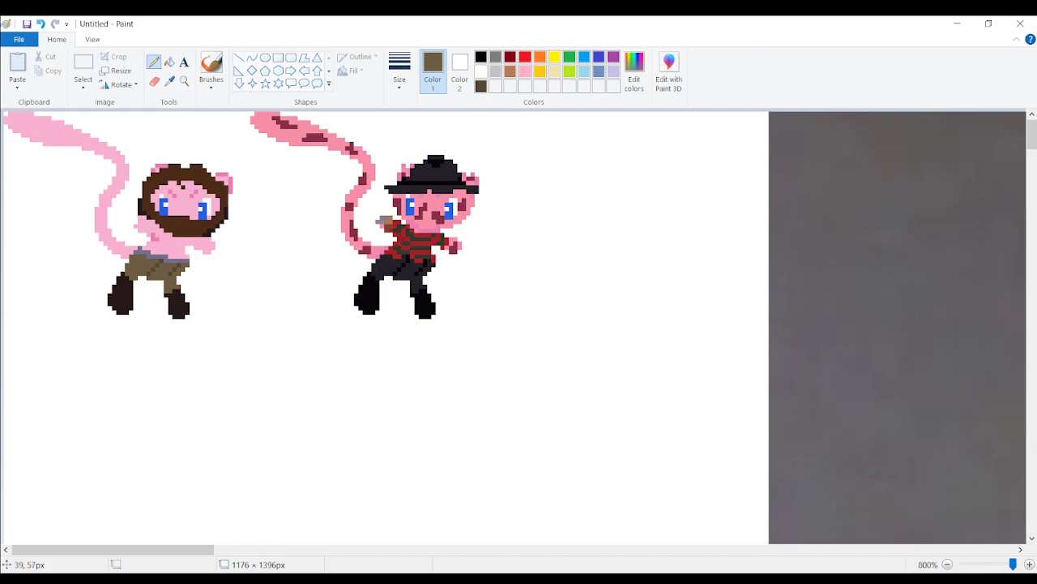
click(41, 24)
click(169, 81)
click(157, 265)
click(132, 256)
click(40, 24)
- Resample the hem's grey-purple and paint the garment's edge up the left side of the torso, undoing the stray pixel on the right arm
click(169, 81)
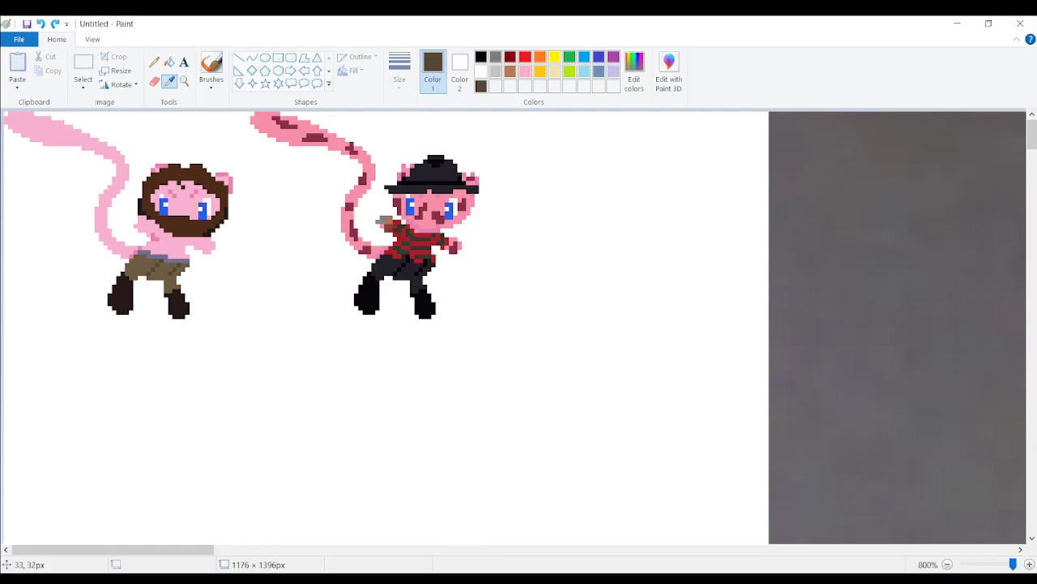
click(154, 256)
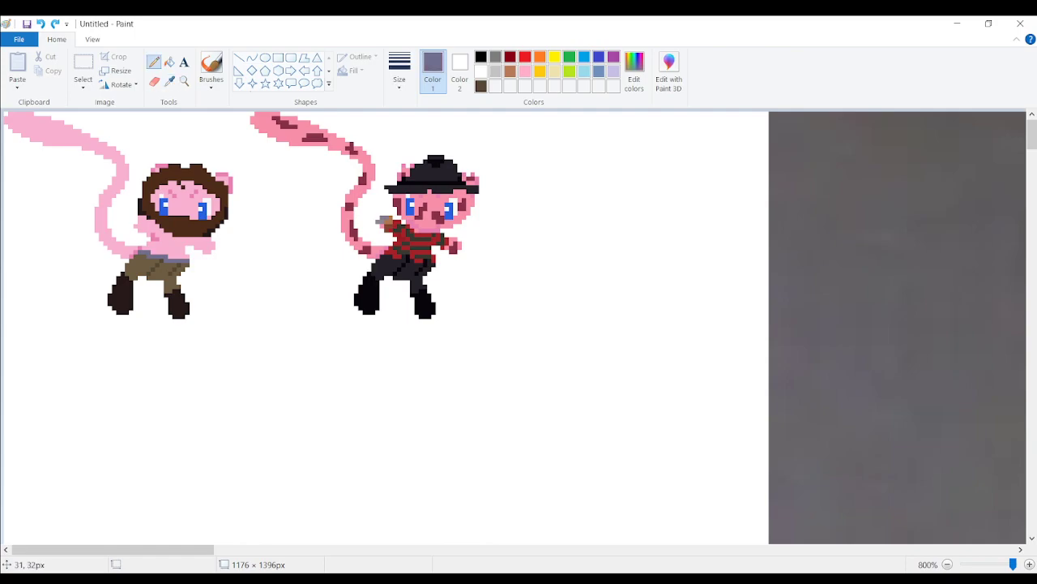
click(144, 248)
click(150, 243)
click(205, 241)
click(41, 23)
- Close off the sleeves on both arms with grey-purple pixels and fill the enclosed torso with the same colour
drag(194, 245, 196, 238)
drag(149, 226, 149, 231)
click(41, 23)
click(144, 231)
click(168, 62)
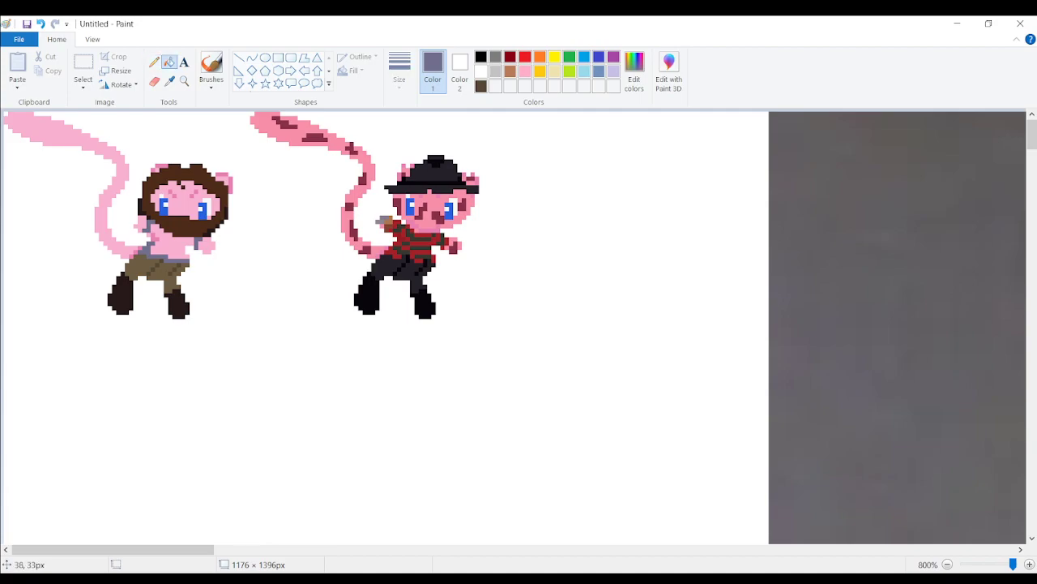
click(170, 250)
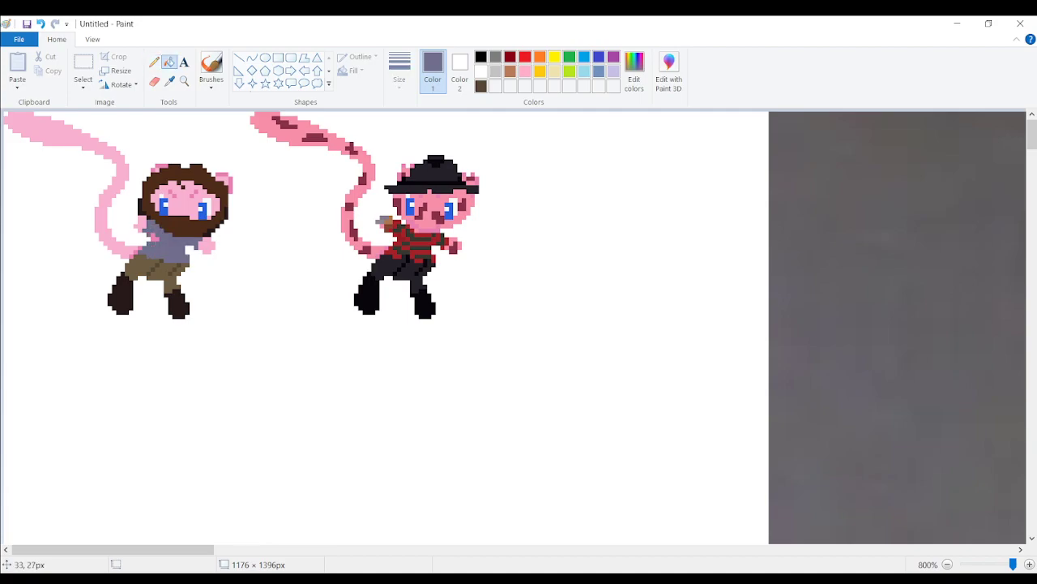
- Sample the pale pink of the undershirt in the reference photo
click(948, 564)
key(ctrl+Page_Down)
key(ctrl+Page_Down)
key(ctrl+Page_Down)
key(ctrl+Page_Down)
key(ctrl+Page_Down)
key(ctrl+Page_Down)
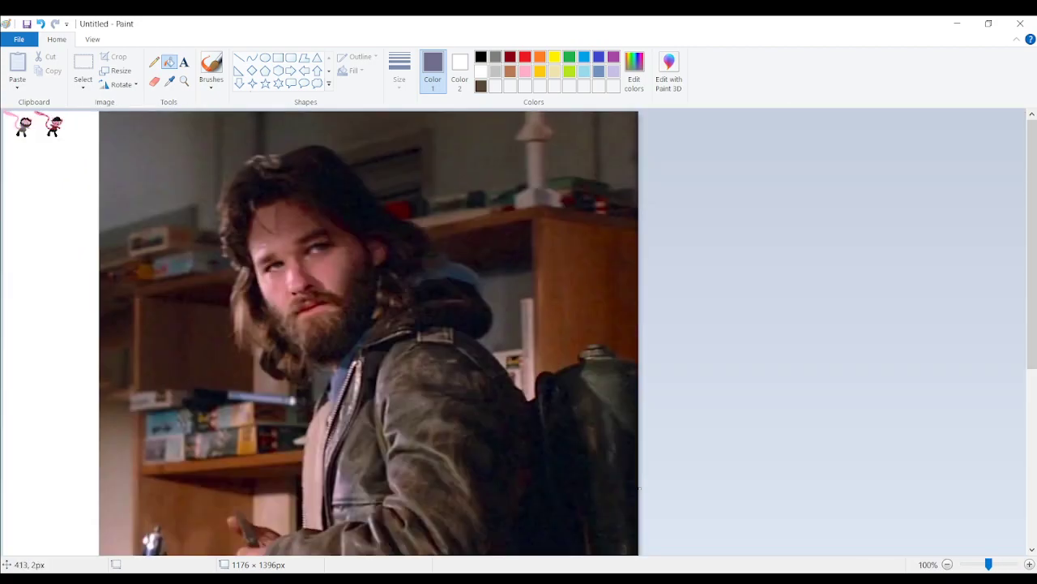
click(169, 81)
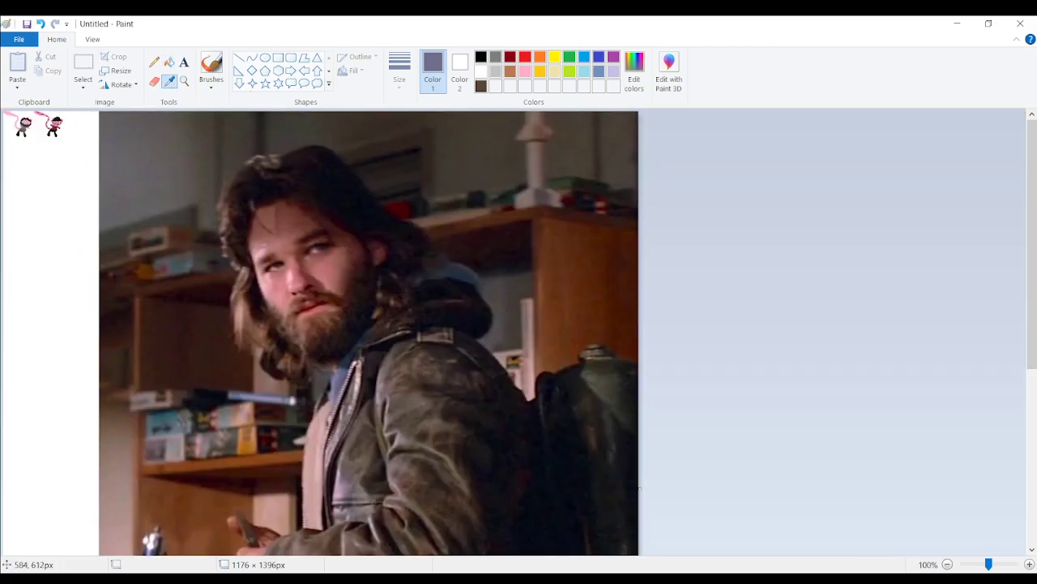
click(639, 488)
key(ctrl+Page_Up)
key(ctrl+Page_Up)
key(ctrl+Page_Up)
key(ctrl+Page_Up)
key(ctrl+Page_Up)
key(ctrl+Page_Up)
key(ctrl+Page_Up)
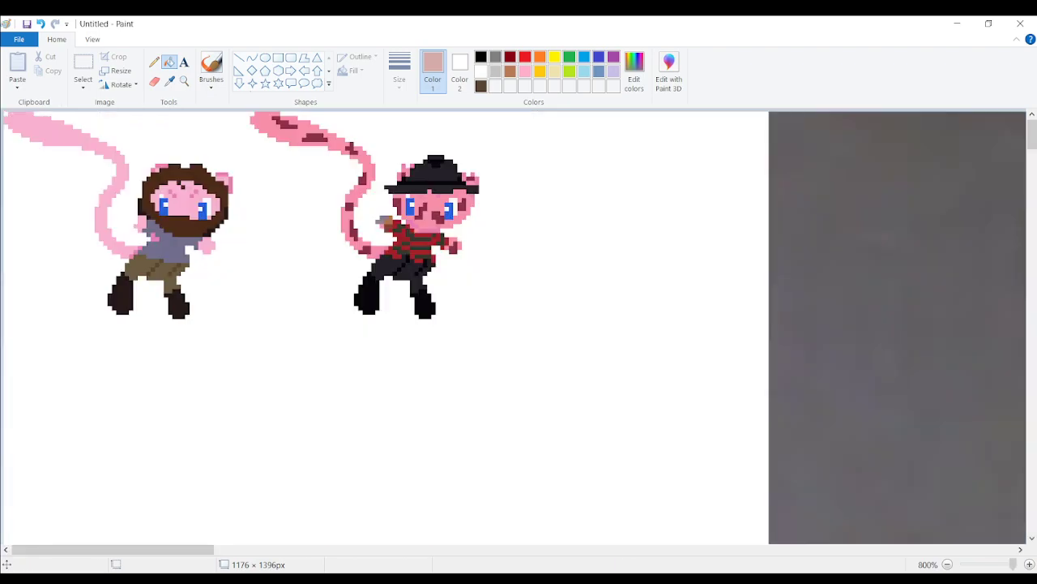
- Paint a small undershirt area below the sprite's beard with pale pink pixels
click(154, 62)
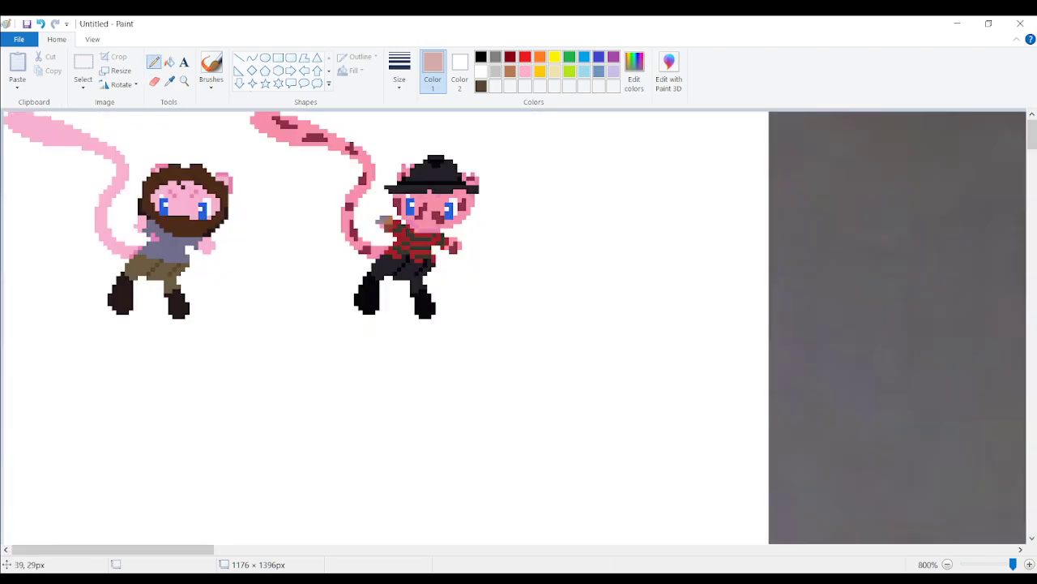
click(171, 235)
drag(170, 239, 183, 239)
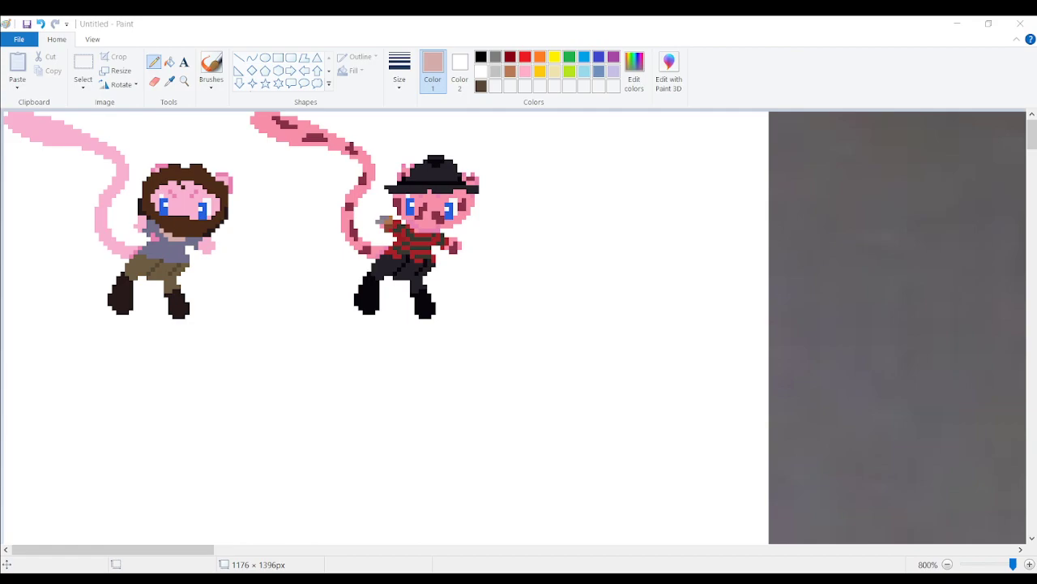
click(170, 243)
- Resample the undershirt's pale pink from the sprite and mix a darker shade of it as a custom colour
click(169, 81)
click(635, 72)
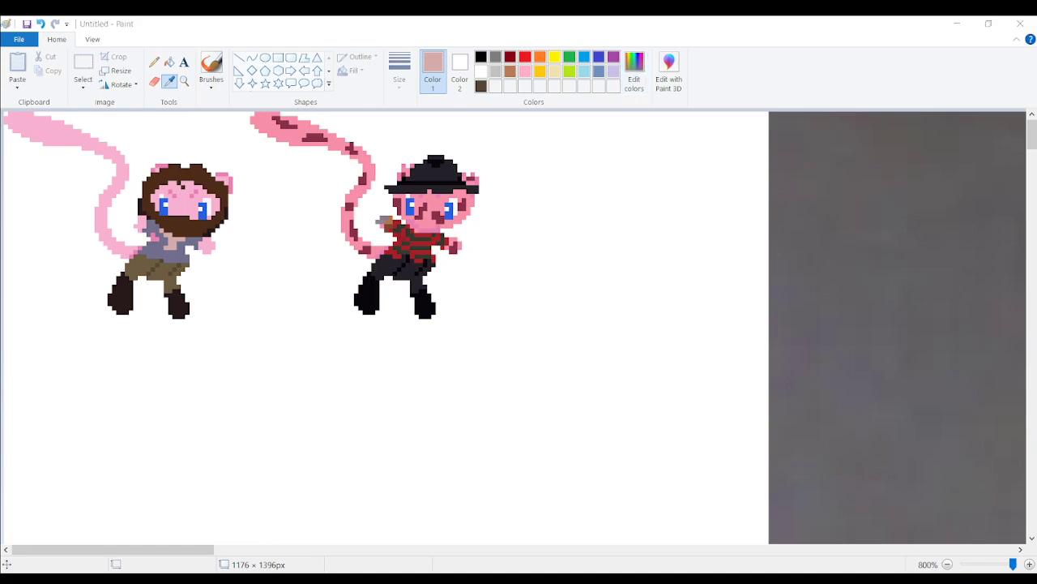
click(57, 242)
click(154, 62)
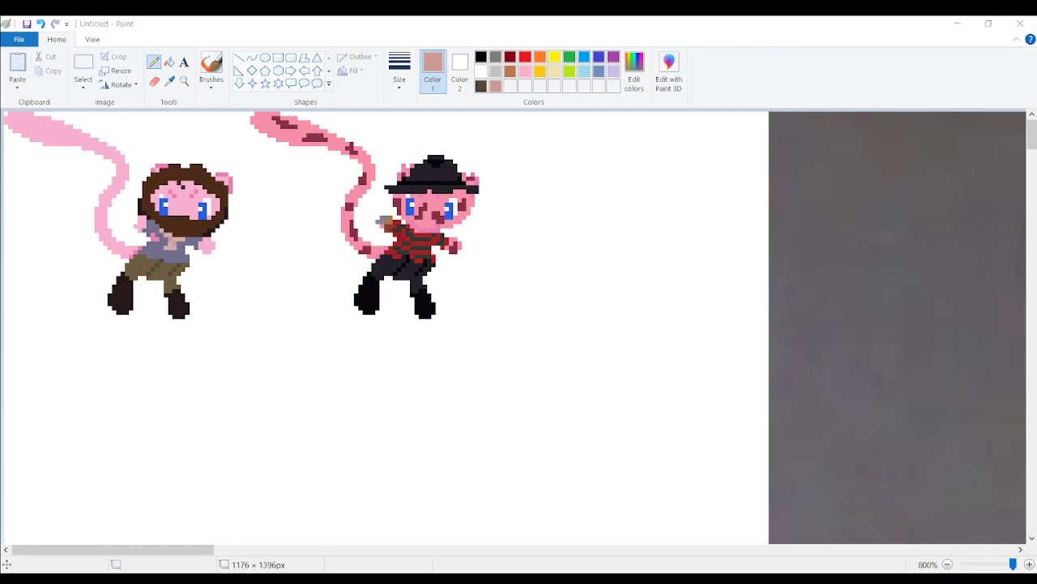
- Paste the Mew sprite with the brown hat and jacket over the black-hatted sprite beside the character
key(ctrl+v)
mouse_move(162, 235)
mouse_down()
mouse_move(458, 251)
mouse_move(360, 217)
mouse_up()
click(555, 269)
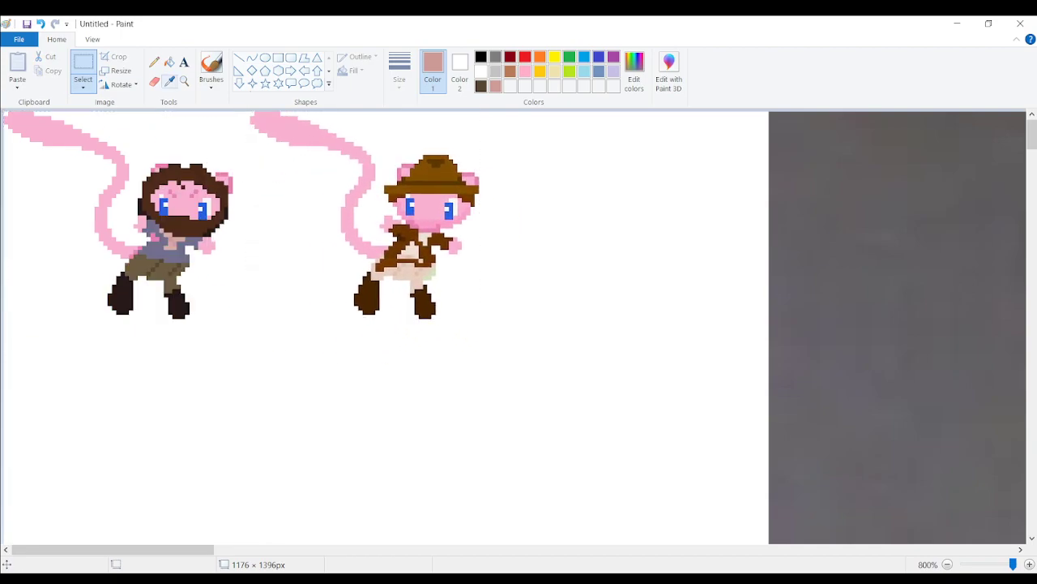
- Sample a brown from the leather jacket's sleeve in the reference photo
click(170, 81)
drag(1013, 564, 975, 564)
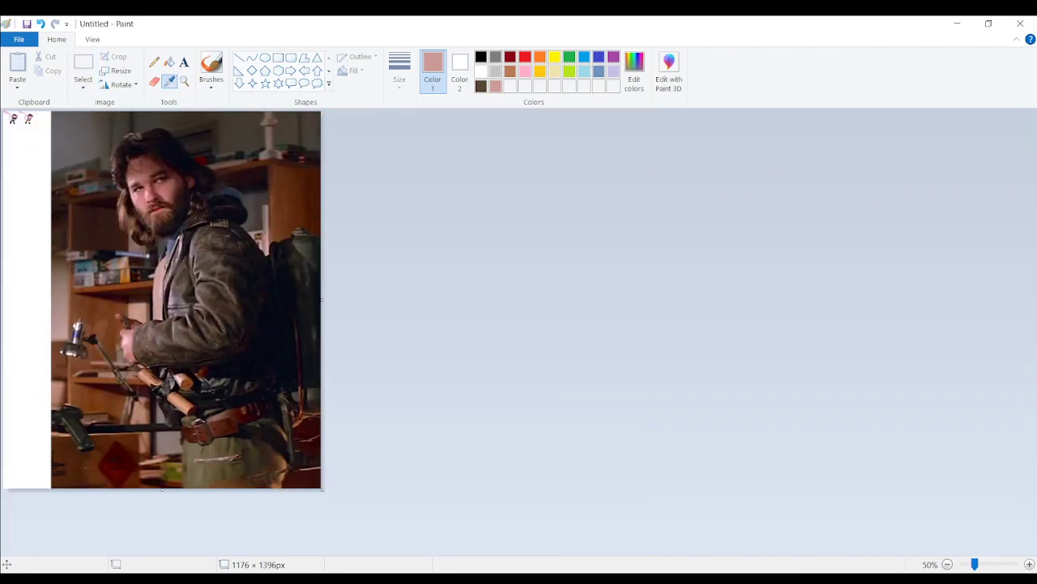
scroll(616, 272, up, 2)
scroll(616, 272, down, 5)
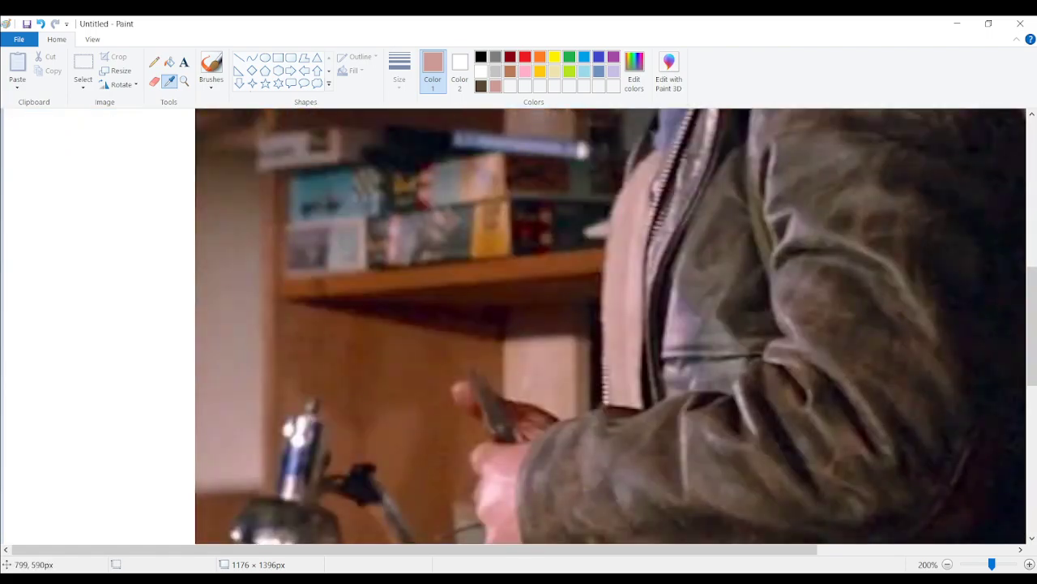
click(868, 209)
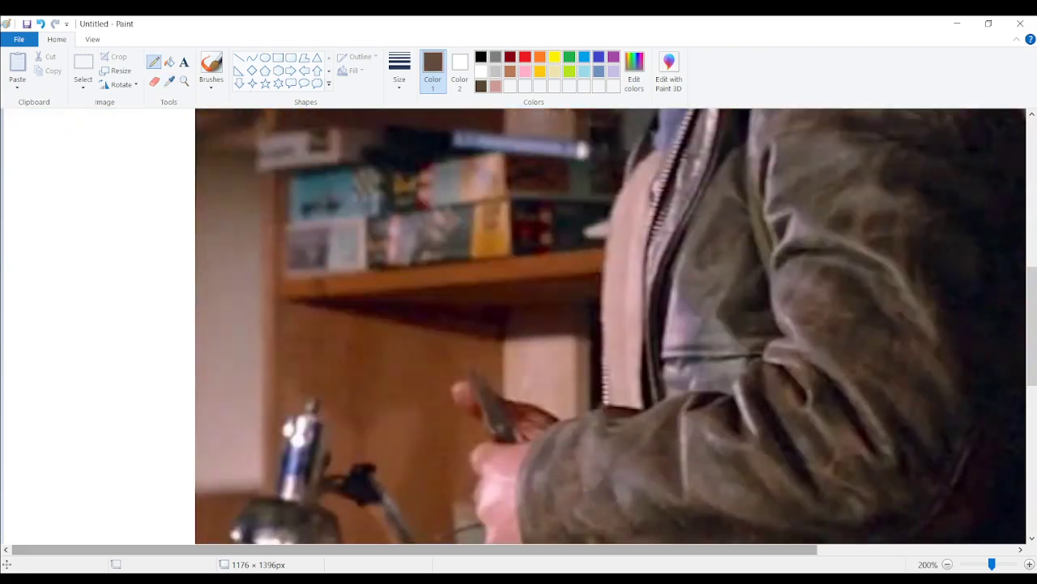
drag(992, 564, 1013, 564)
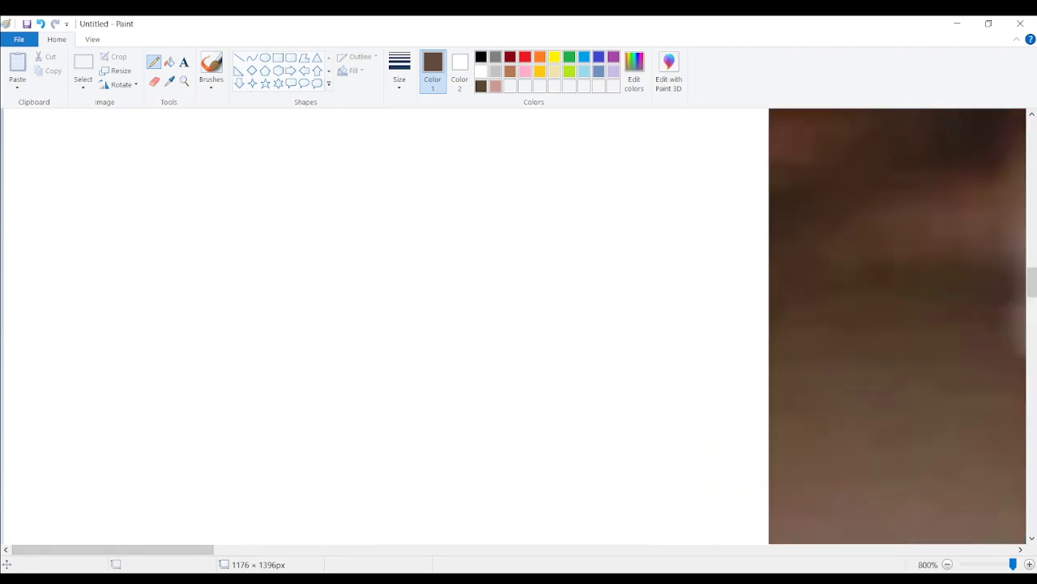
scroll(439, 409, up, 10)
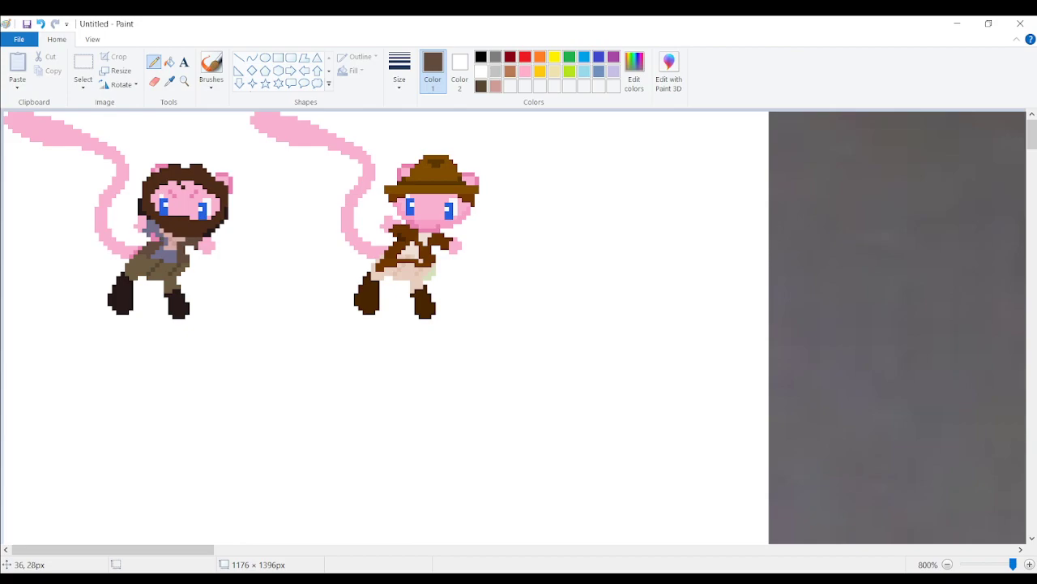
- Paint the remaining pixels of the jacket's left sleeve brown and mix a darker brown as a custom colour
click(162, 231)
mouse_move(158, 233)
mouse_down()
mouse_move(157, 220)
mouse_move(148, 232)
mouse_up()
click(634, 72)
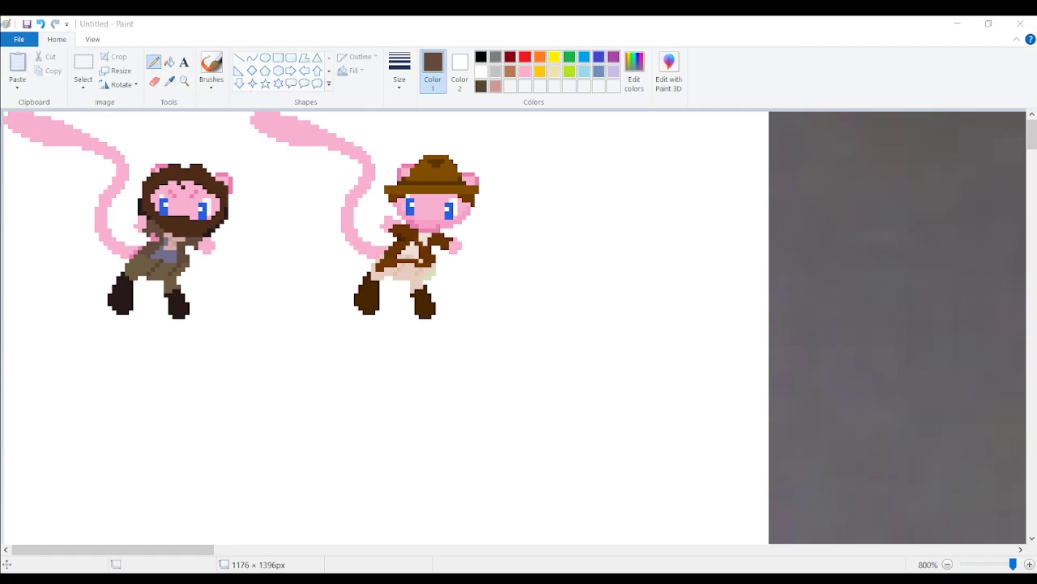
key(Return)
click(169, 63)
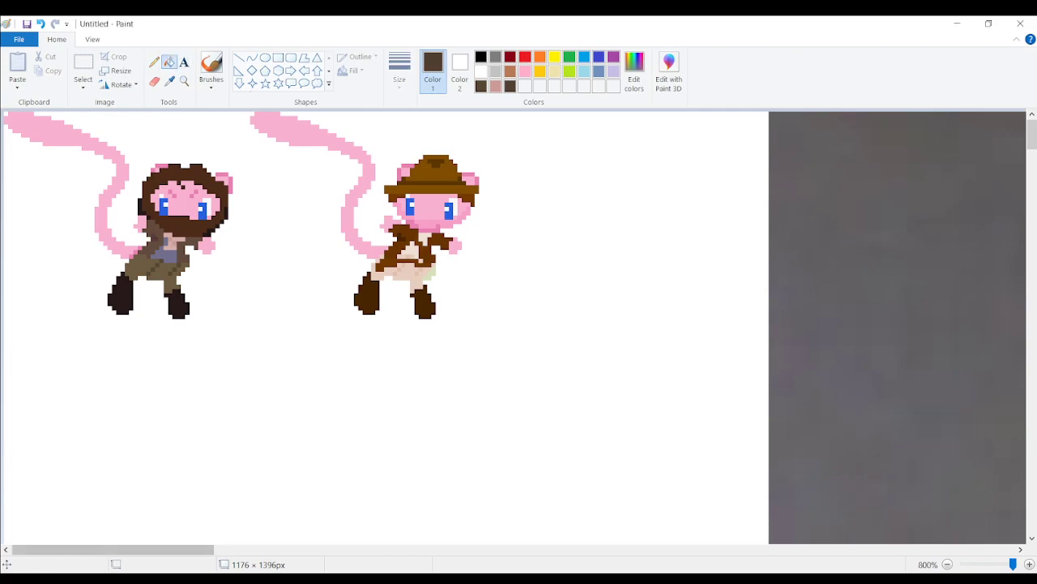
- Sample a lighter olive-brown from the leather jacket in the reference photo
scroll(640, 488, down, 6)
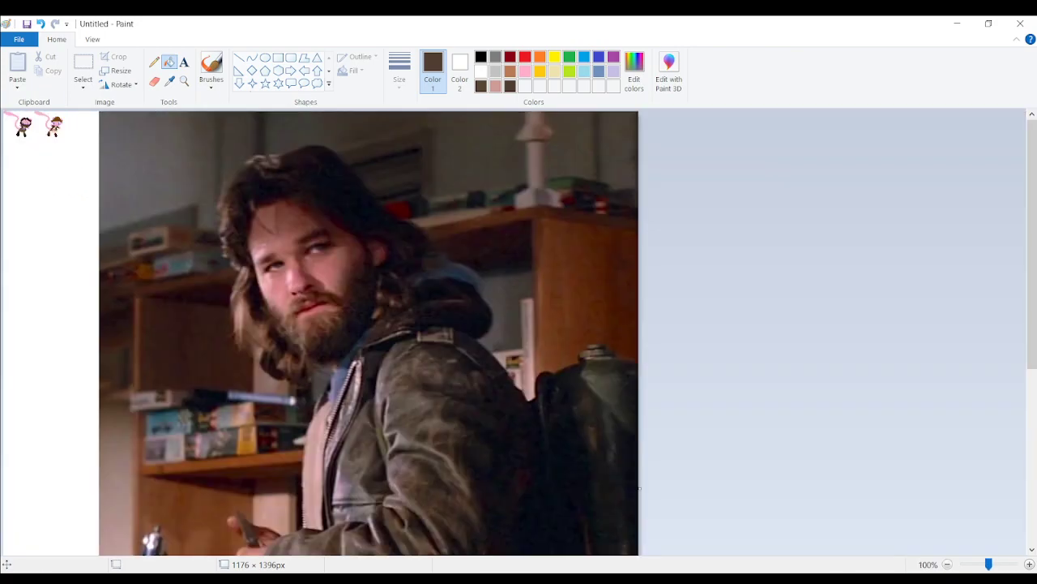
scroll(639, 488, down, 5)
scroll(640, 488, up, 5)
scroll(590, 426, down, 3)
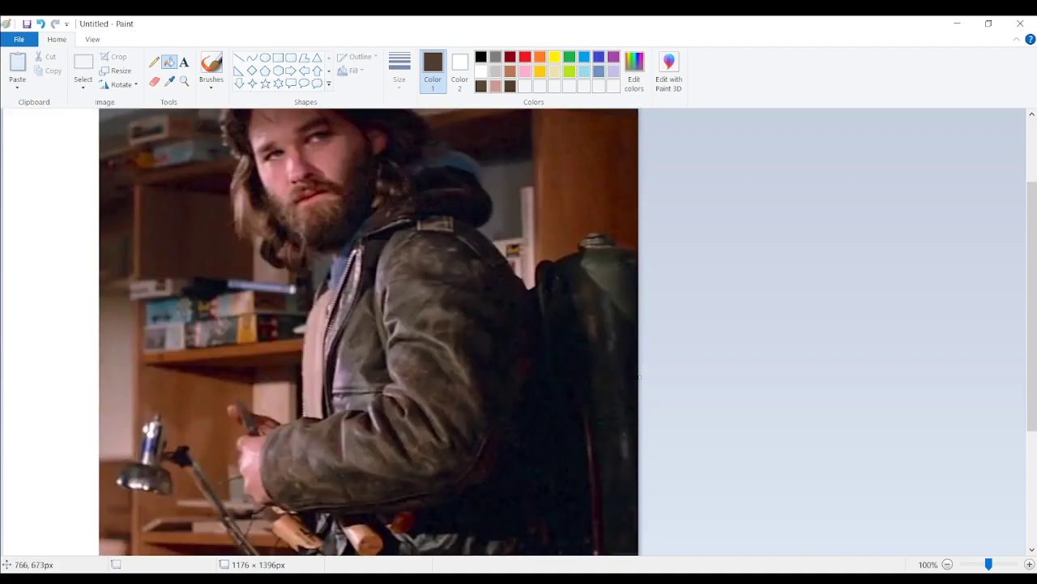
click(169, 81)
click(426, 304)
drag(989, 564, 1013, 564)
scroll(318, 337, up, 10)
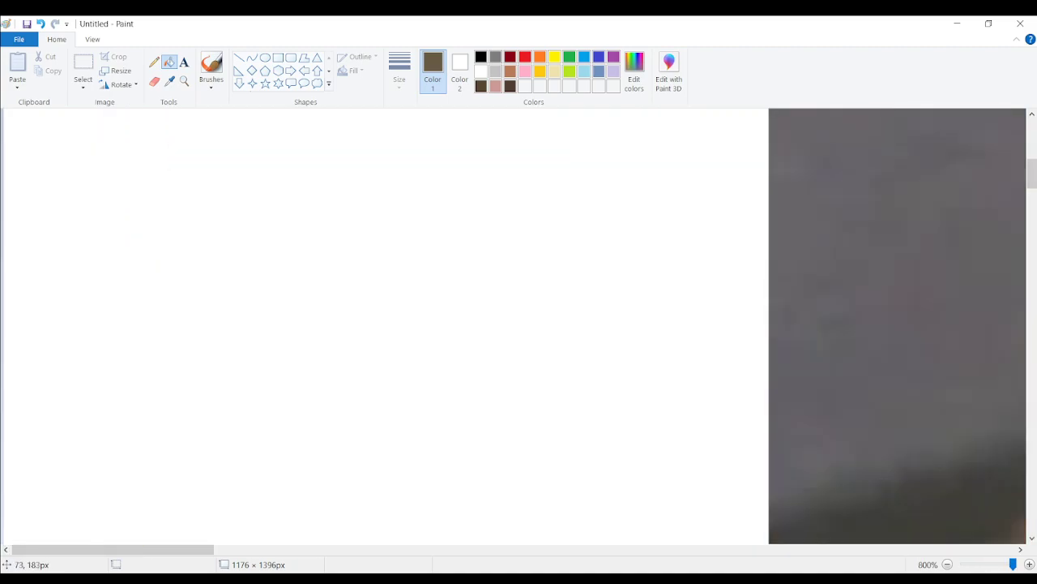
- Try retouching the jacket's collar and the undershirt edge with olive-brown and the jacket's brown, and undo the changes
click(154, 61)
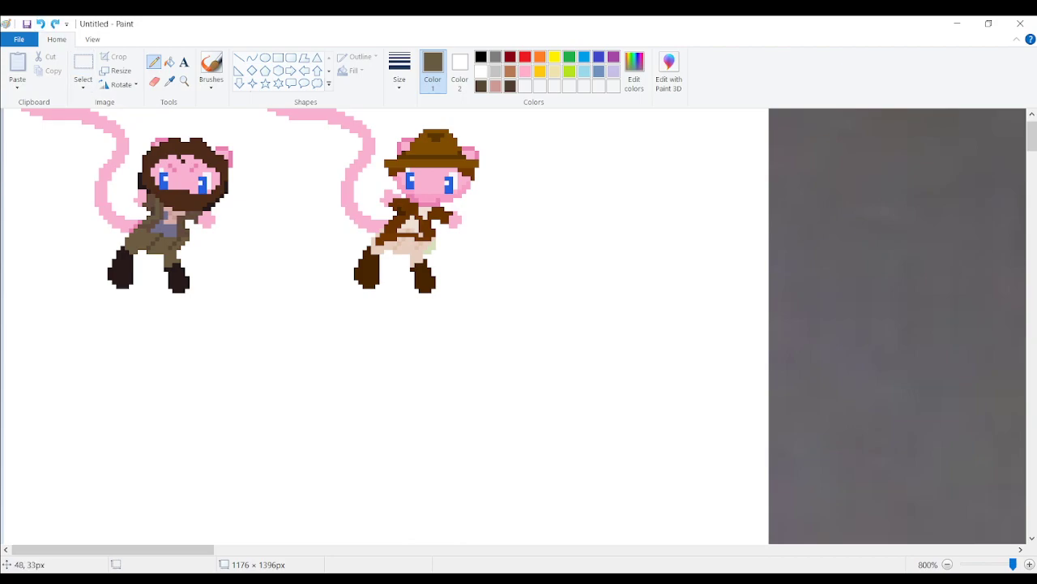
click(183, 214)
click(169, 81)
click(183, 235)
click(176, 222)
click(183, 213)
click(179, 213)
click(41, 24)
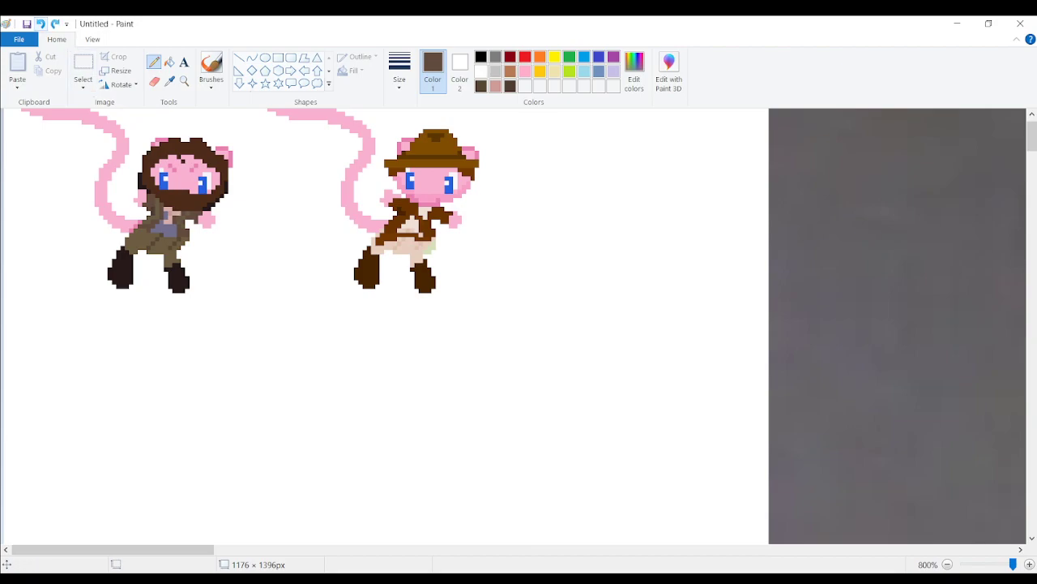
click(179, 208)
click(41, 24)
click(40, 24)
click(40, 24)
click(41, 24)
- Retouch the jacket's opening beside the undershirt with brown pixels, undoing one misplaced pixel
click(175, 214)
click(175, 222)
click(40, 23)
click(175, 222)
- Resample the olive-brown and add highlight pixels to the jacket's right sleeve, undoing a misplaced one
click(169, 81)
click(183, 221)
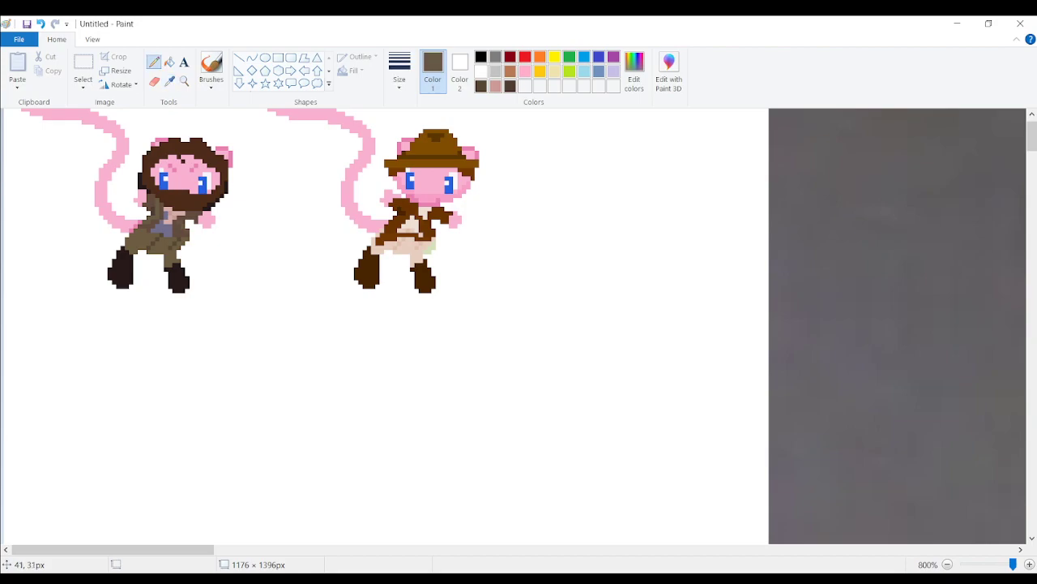
click(187, 209)
click(27, 24)
key(Escape)
key(ctrl+z)
click(192, 216)
- Sample a dark grey from the canister behind the man in the reference photo
click(947, 564)
click(948, 564)
click(947, 564)
click(947, 564)
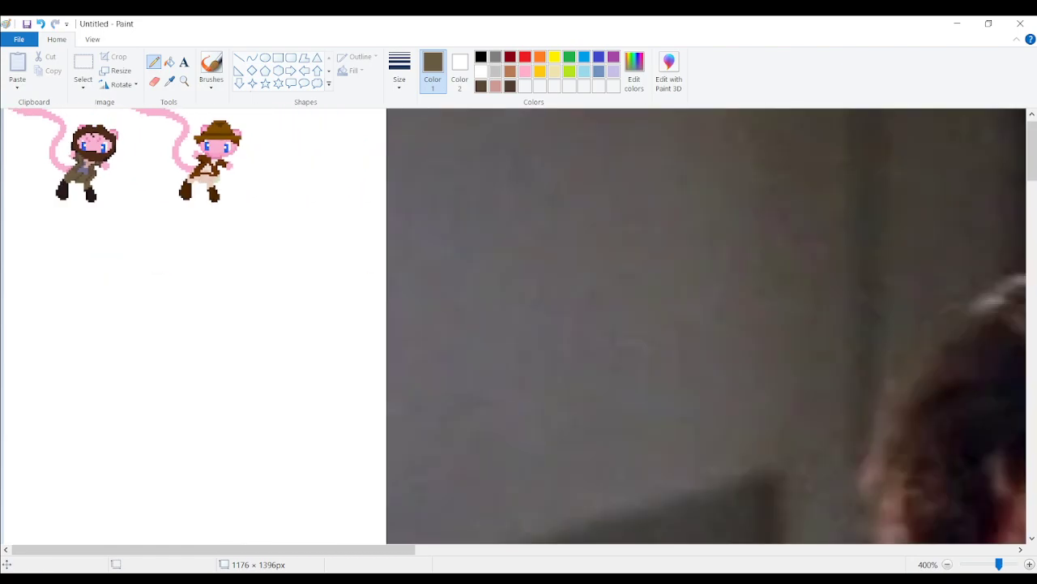
click(948, 564)
click(947, 564)
click(947, 564)
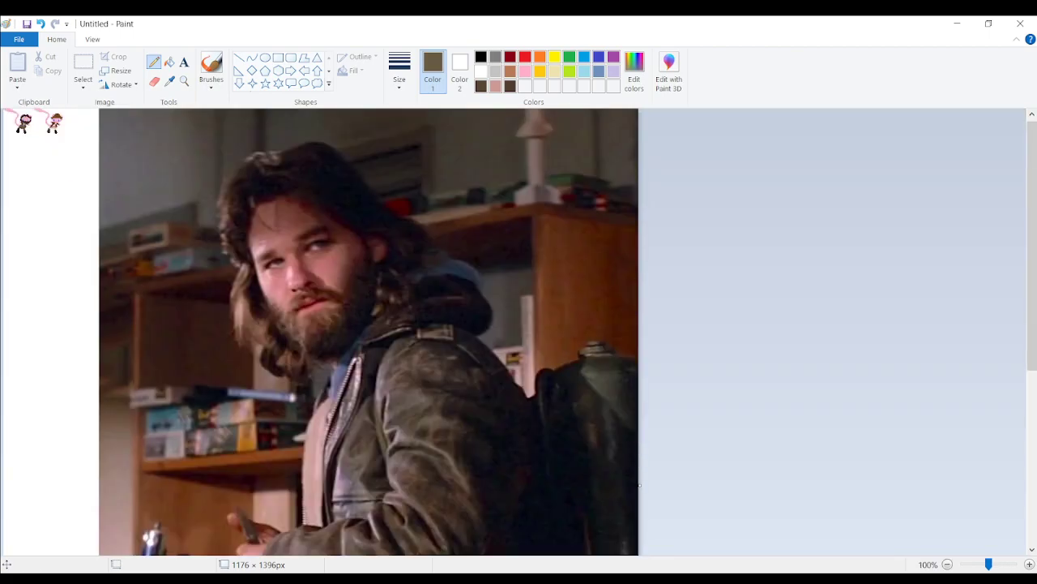
click(169, 81)
click(596, 385)
scroll(640, 484, up, 7)
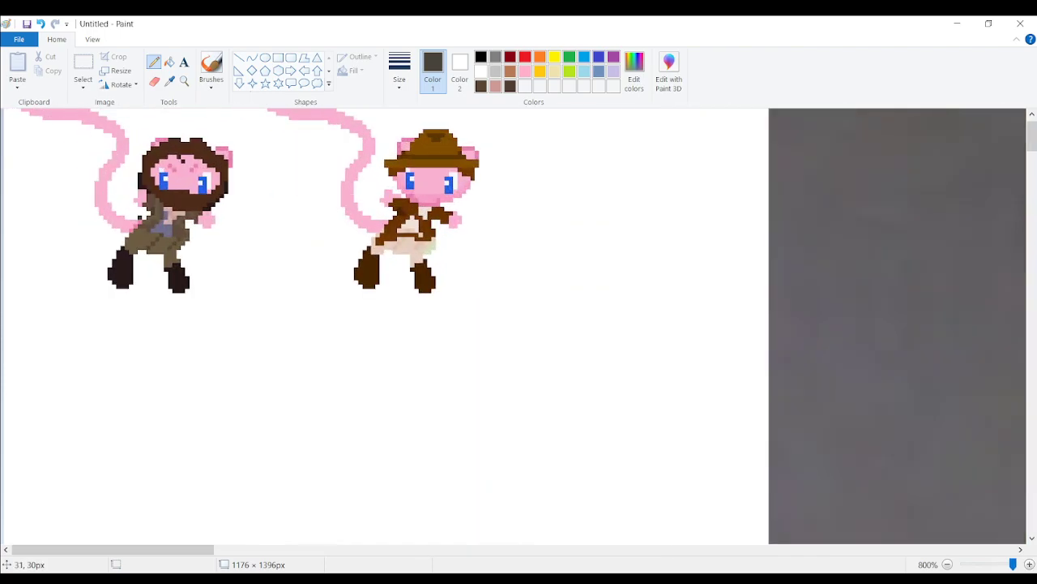
- Shade the jacket's left sleeve edge and right side with dark grey, and mix a darker shade as a custom colour
drag(140, 213, 137, 217)
click(188, 227)
click(187, 222)
click(196, 226)
click(635, 71)
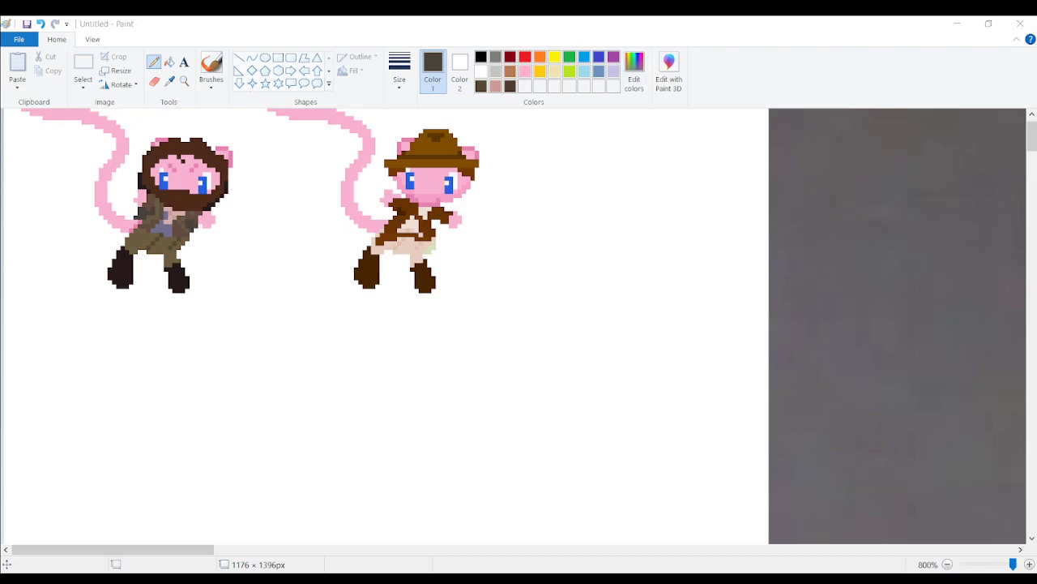
click(34, 241)
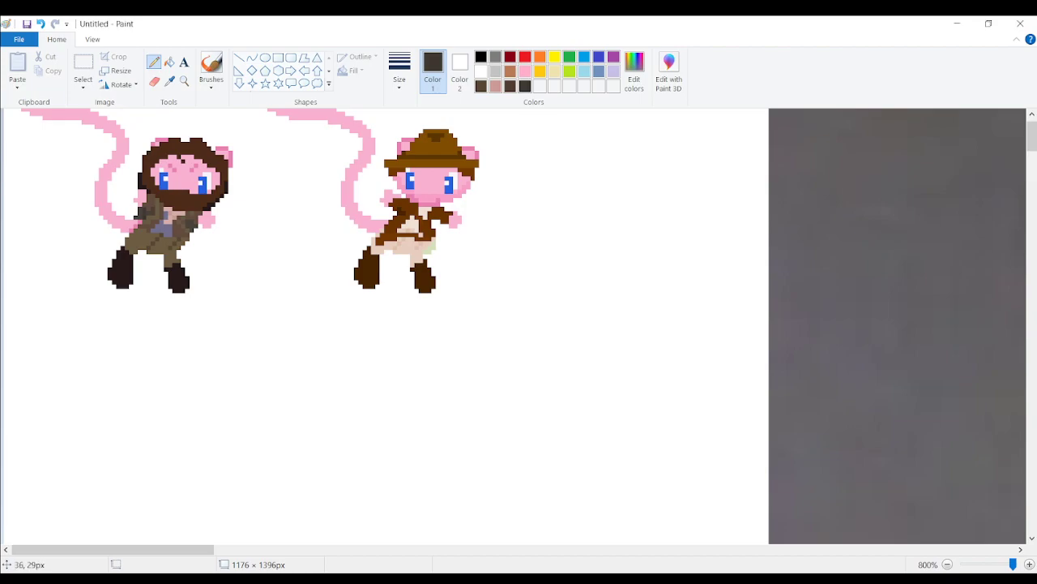
- Retouch the shading at the top of the jacket's left sleeve and resample the dark grey from the sprite
click(41, 24)
click(144, 202)
click(27, 23)
click(40, 24)
click(55, 24)
click(169, 81)
click(139, 239)
- Sample a very dark brown from the jacket's collar in the photo, try shading the hair's lower right edge, and undo it
scroll(716, 366, down, 7)
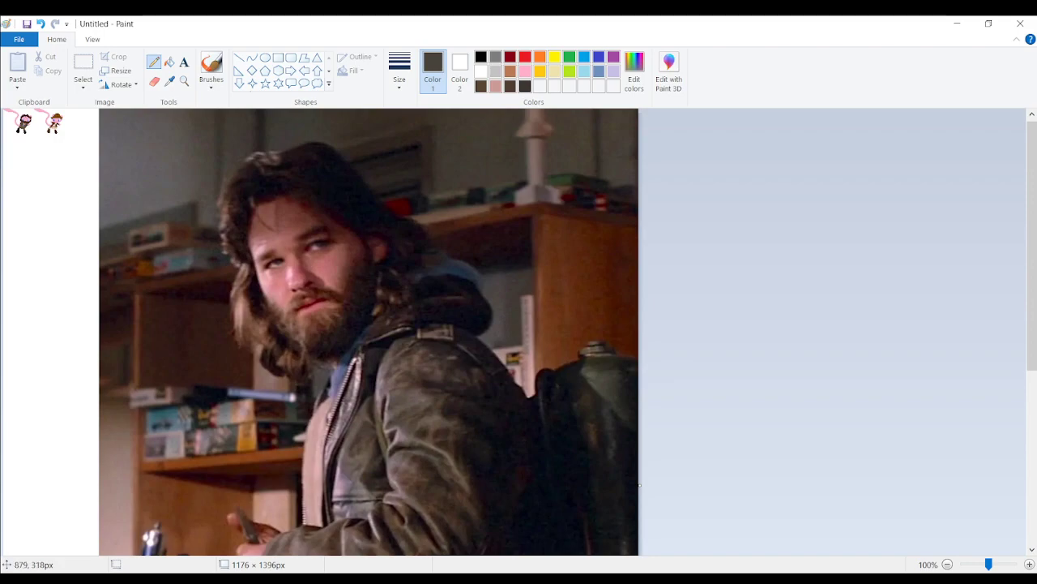
click(170, 81)
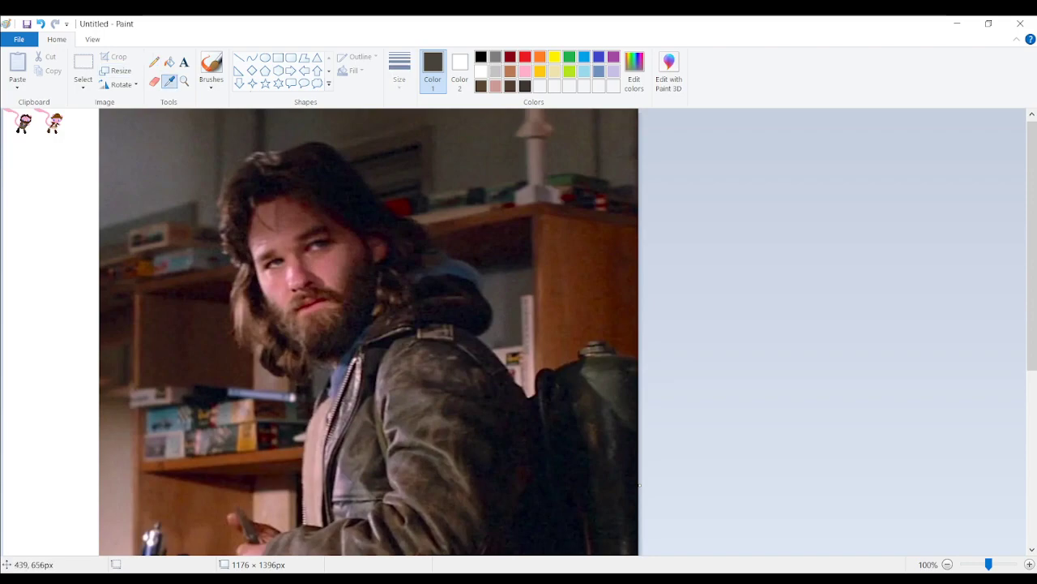
key(alt+Tab)
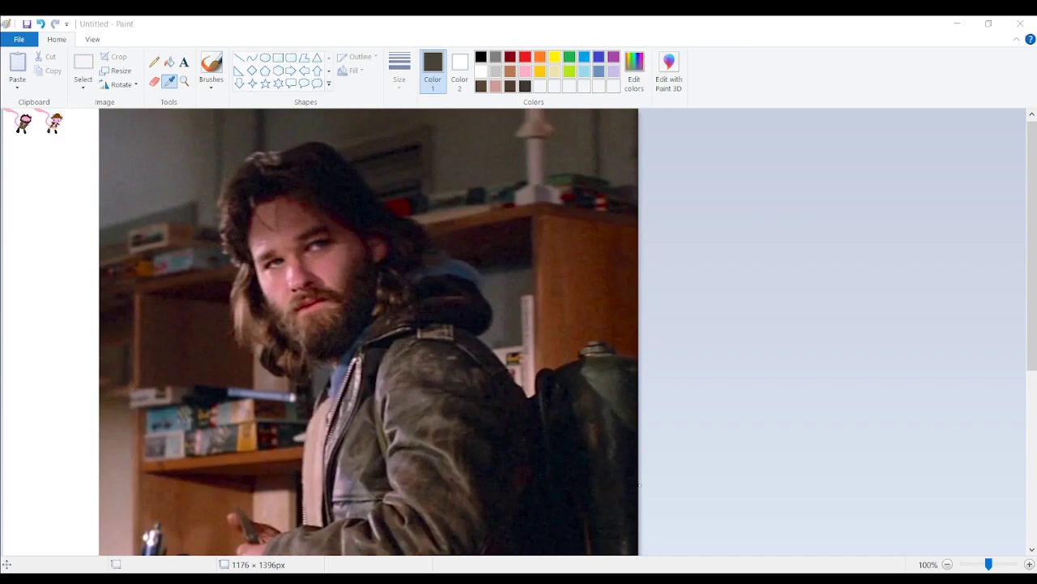
key(alt+Tab)
click(381, 330)
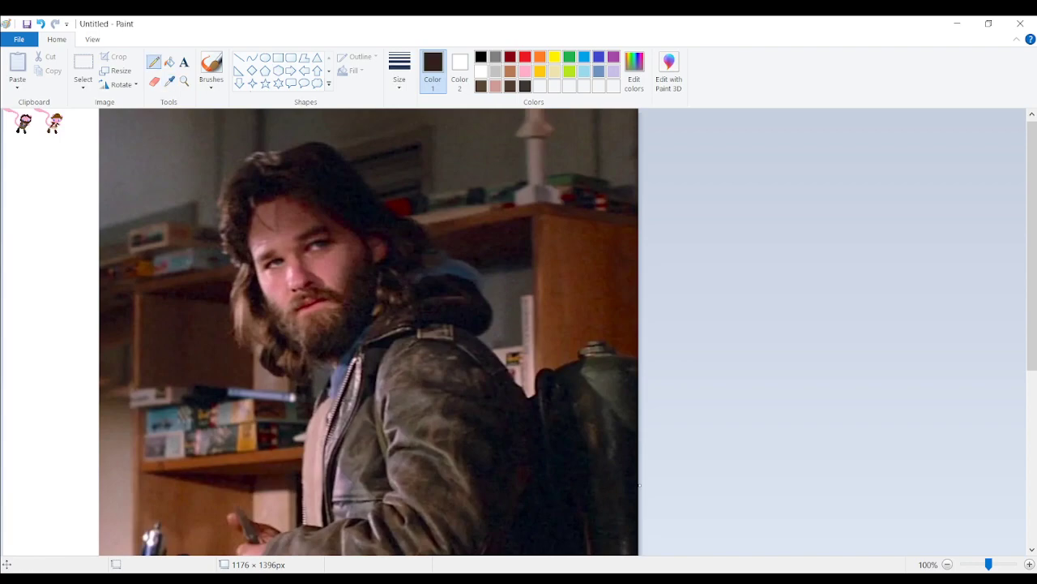
drag(989, 564, 1013, 564)
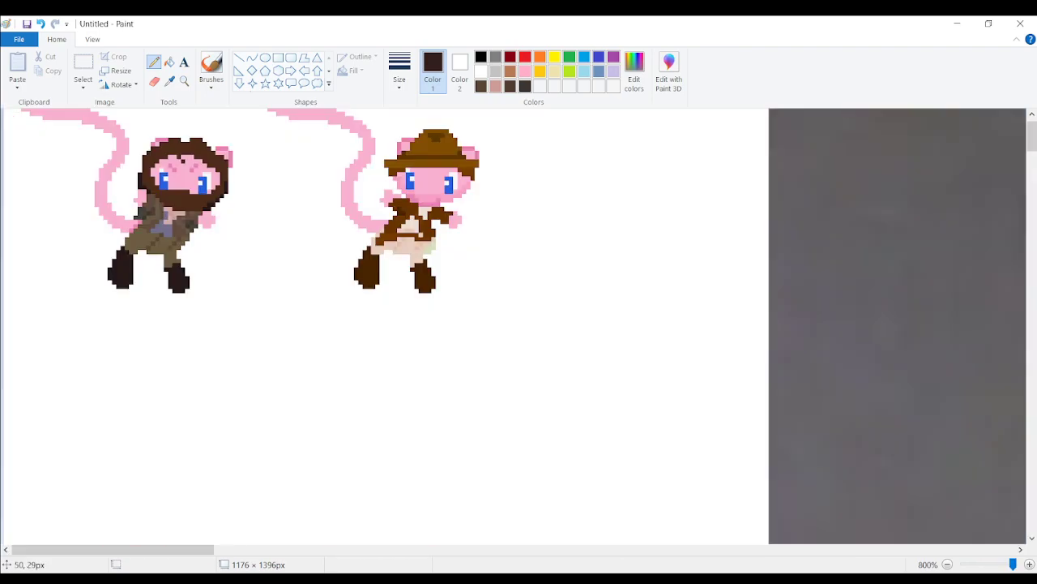
drag(214, 208, 217, 204)
click(40, 24)
- Sample the sprite's hair brown, mix a darker shade, and fill the hair's lower right shading patch with it
click(170, 82)
click(222, 176)
click(634, 72)
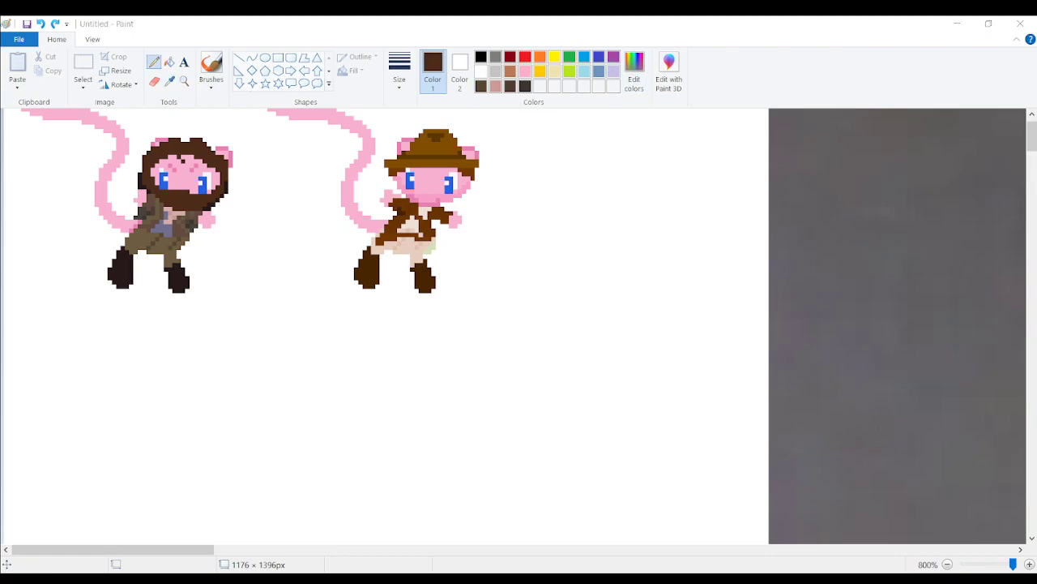
key(Return)
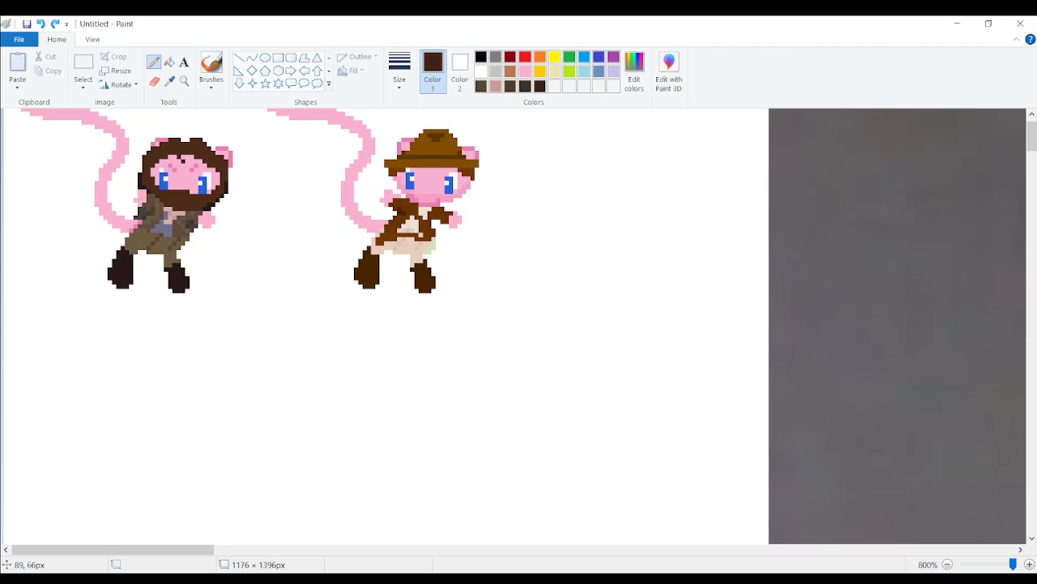
click(169, 62)
click(208, 208)
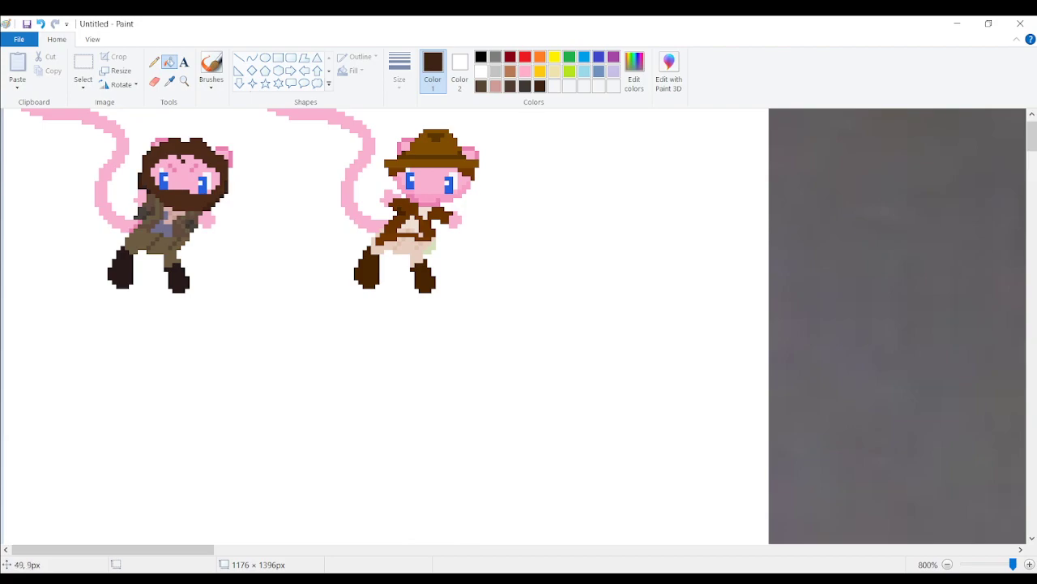
- Sample the jacket's brown from the sprite and mix a darker shade of it as a custom colour
click(169, 81)
click(179, 236)
click(635, 71)
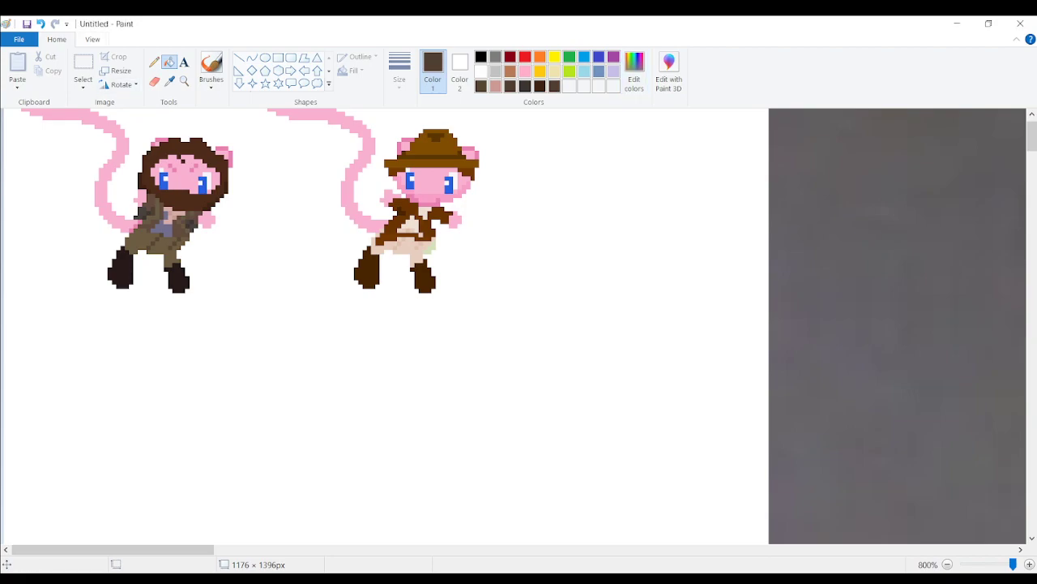
- Dab the darker brown at the jacket's right shoulder, then sample the undershirt's blue-grey and mix a darker shade of it
click(154, 61)
click(212, 210)
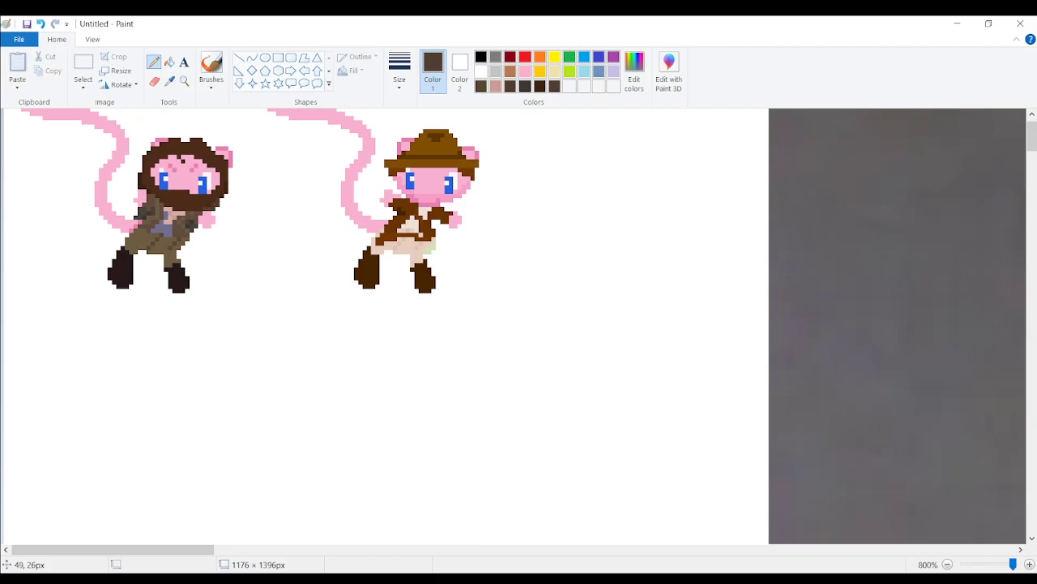
click(169, 81)
click(164, 232)
click(634, 71)
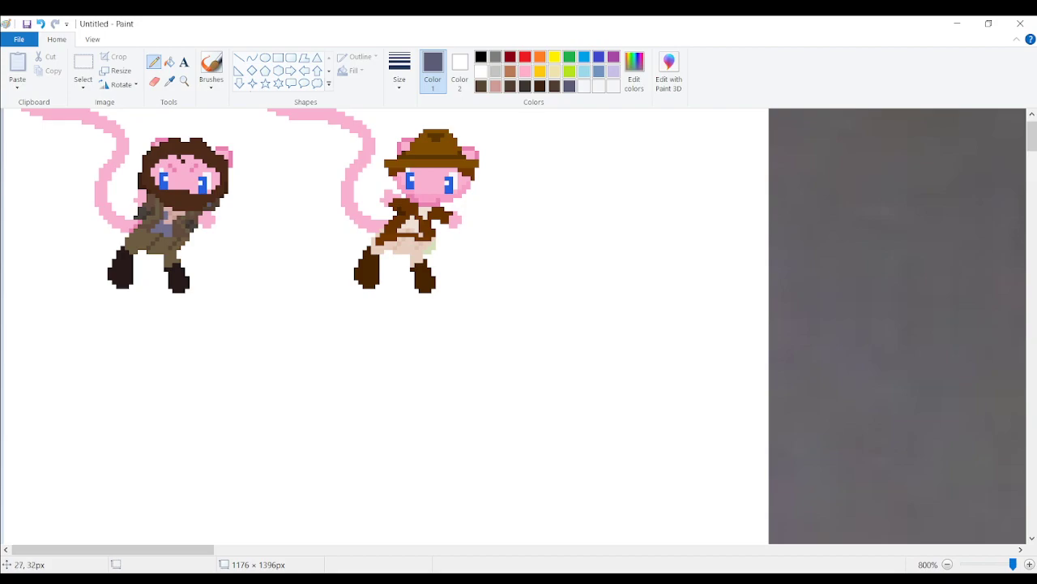
scroll(230, 227, up, 1)
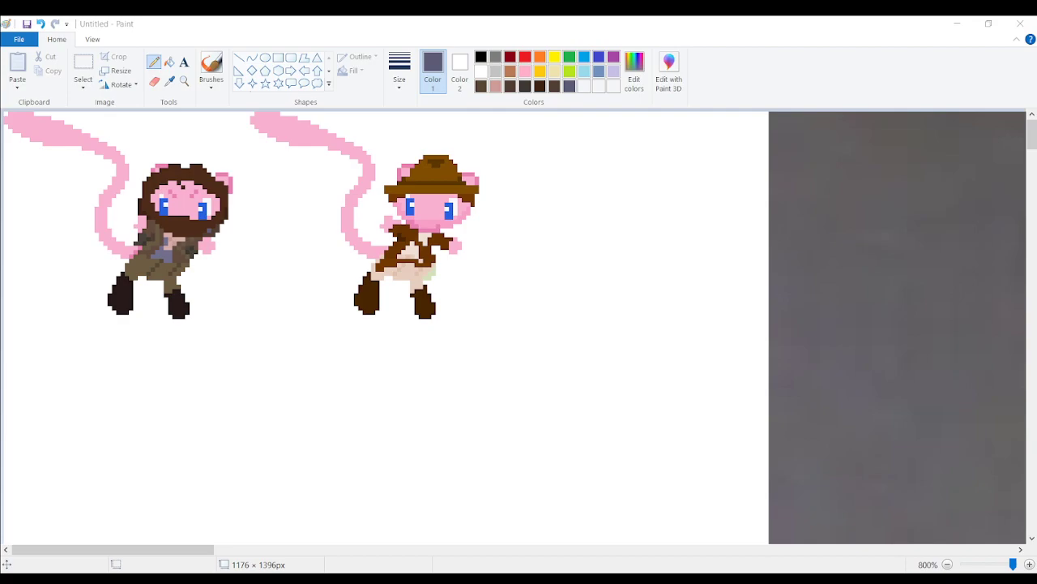
- Sample the left sleeve's dark grey and try drawing a thick upright torch shaft from the left paw
click(170, 81)
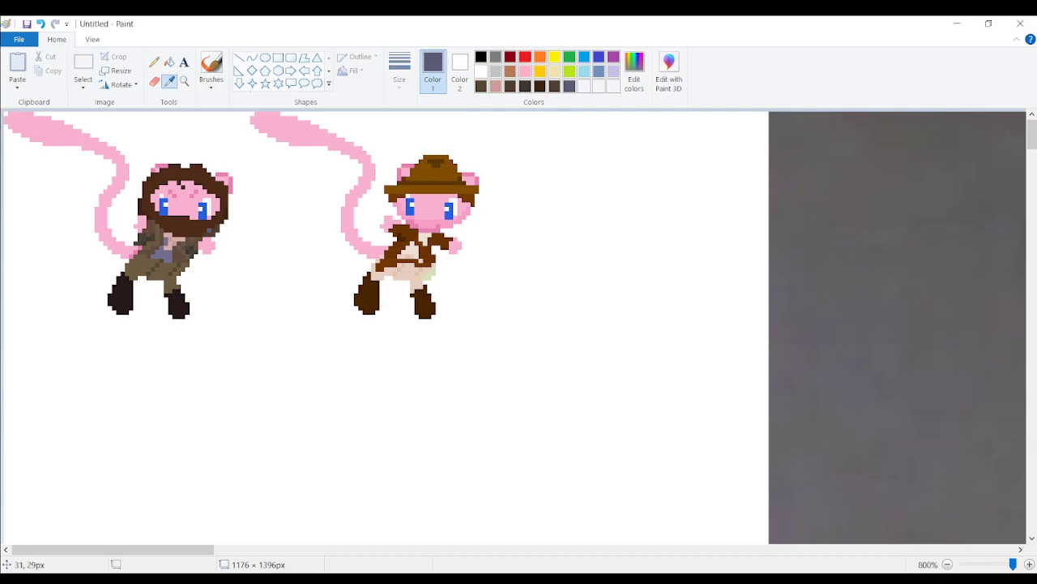
click(138, 232)
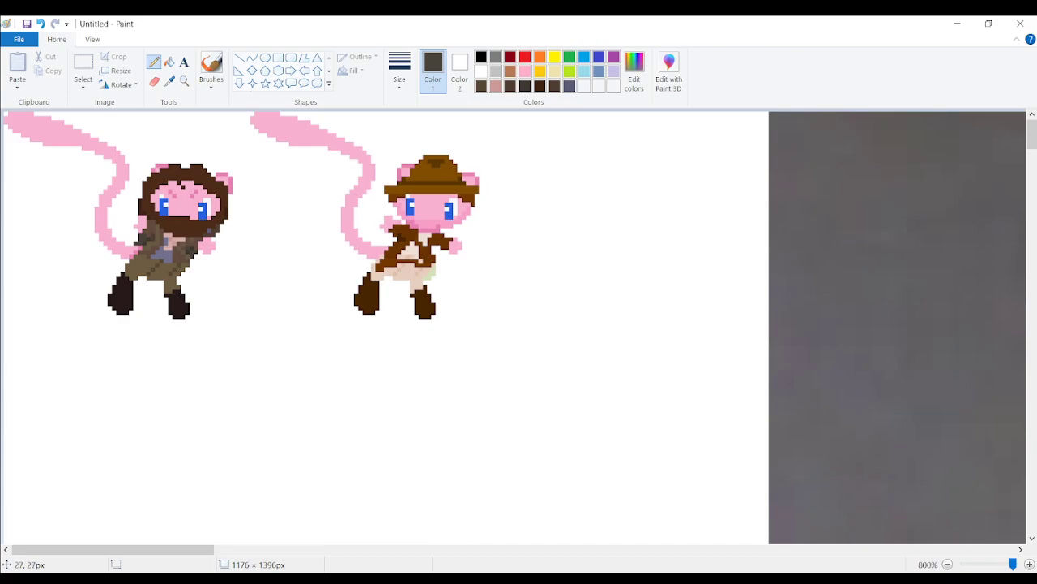
click(139, 224)
click(135, 217)
click(136, 223)
click(139, 217)
click(136, 214)
drag(136, 209, 136, 201)
key(ctrl+z)
click(138, 227)
drag(136, 226, 140, 200)
click(133, 191)
click(140, 191)
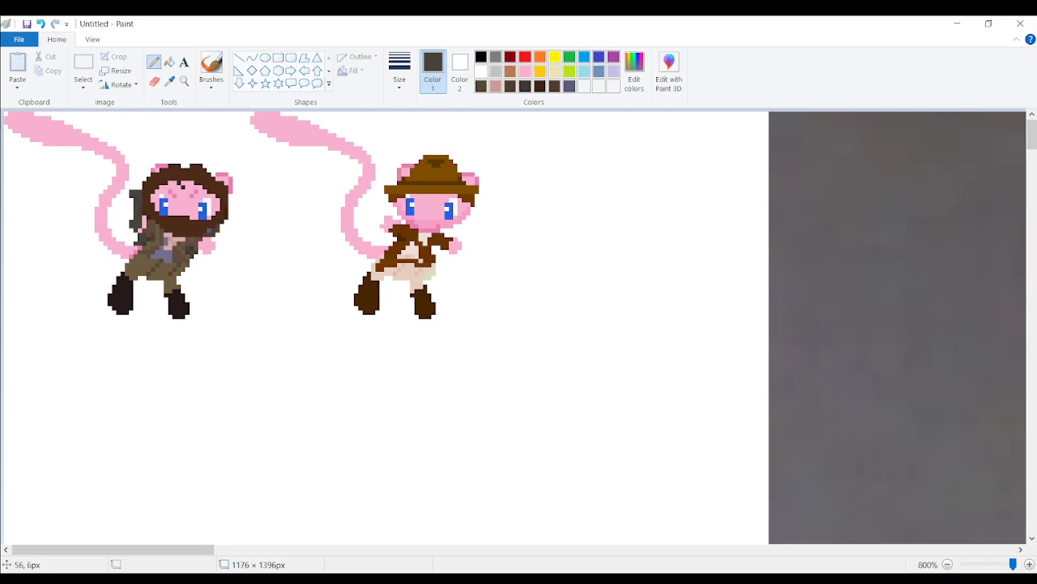
- Try lengthening the upright shaft with a wider tip and trimming its left edge with sampled white
click(140, 185)
click(137, 177)
click(137, 182)
click(131, 178)
click(131, 183)
click(169, 81)
click(138, 145)
click(132, 192)
click(132, 197)
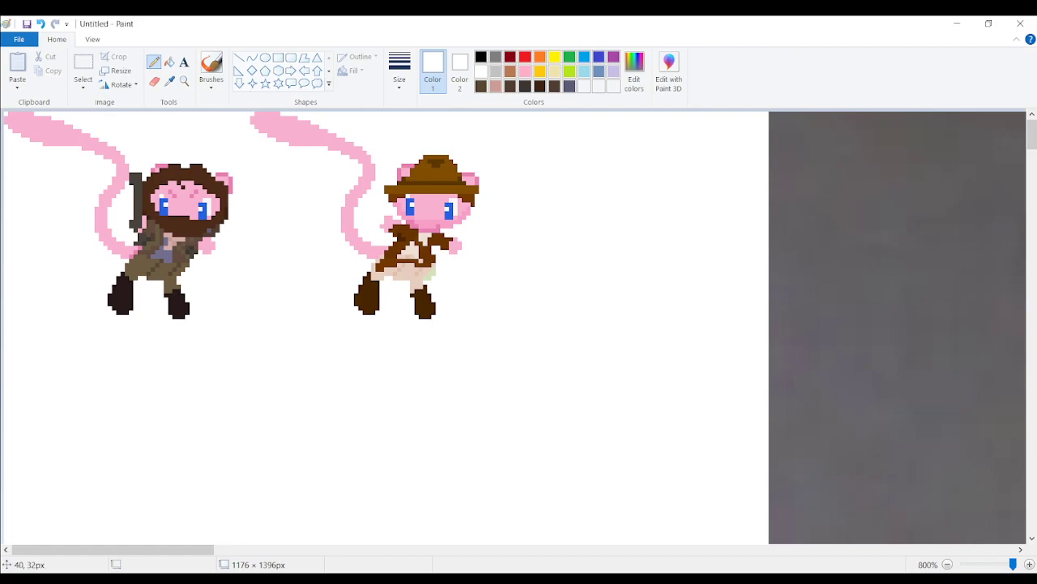
- Resample the dark grey, try joining the upright shaft's base to the paw, and undo the whole shaft
click(170, 81)
click(144, 179)
drag(145, 227, 145, 222)
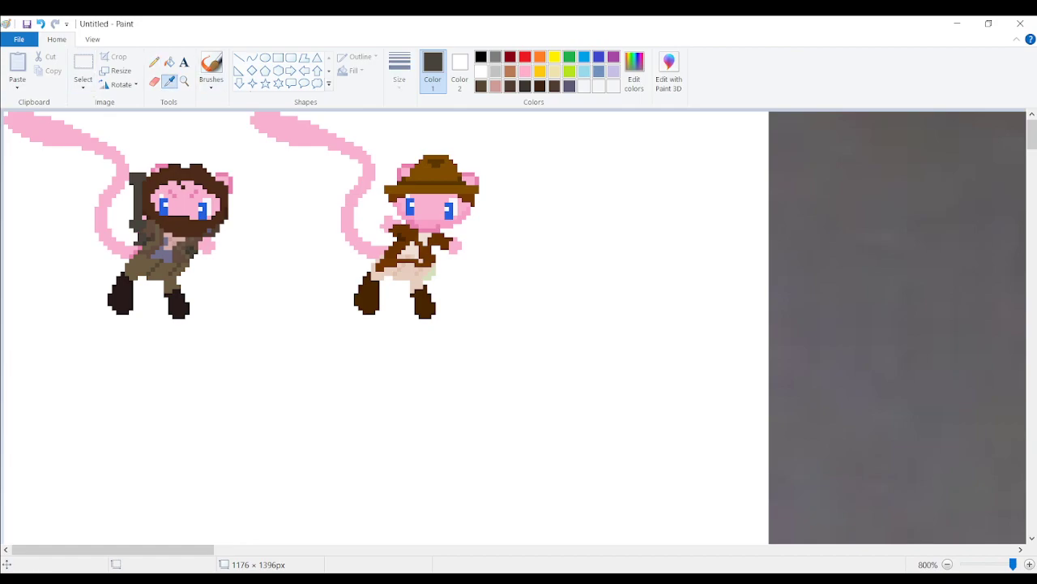
click(40, 24)
click(41, 24)
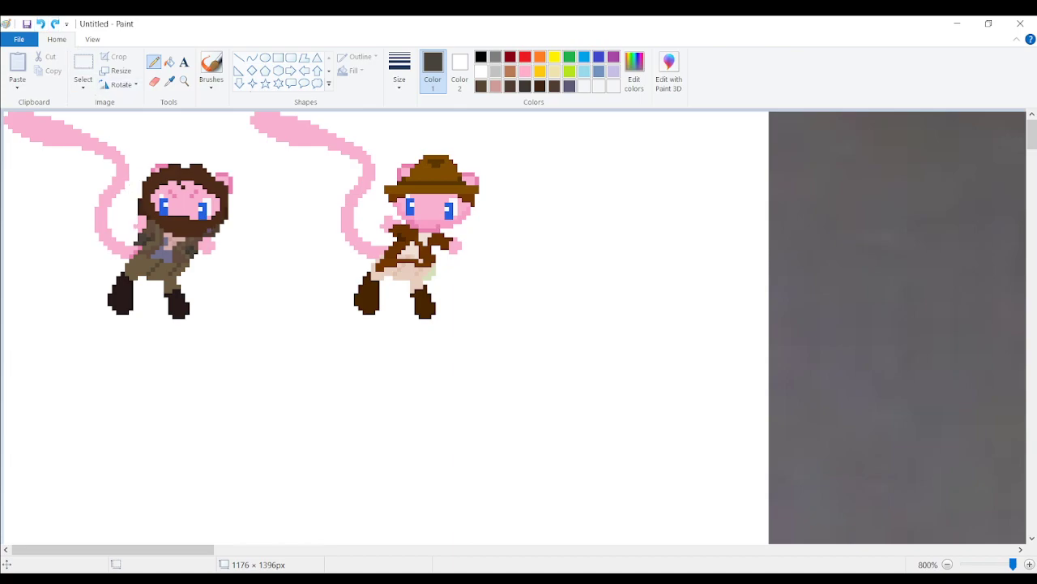
- Draw a horizontal dark grey torch shaft running left from the left paw across the tail, with a wider grip end
drag(135, 229, 119, 231)
click(40, 23)
drag(137, 222, 110, 222)
click(136, 217)
click(131, 217)
drag(114, 217, 123, 217)
click(110, 217)
click(136, 213)
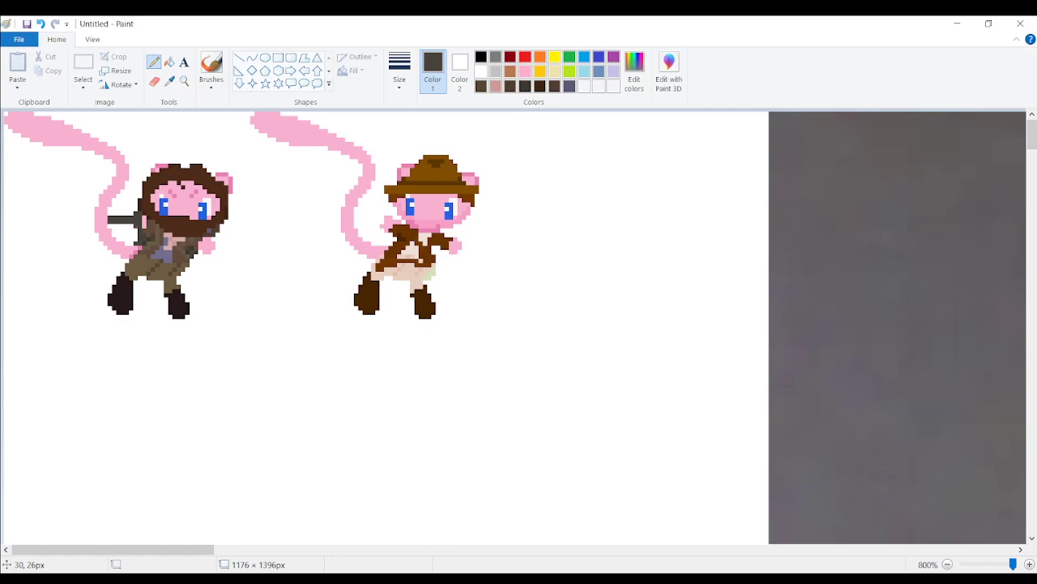
- Widen the torch shaft's left end into a blocky dark grey head with small protruding pixels
drag(106, 218, 114, 214)
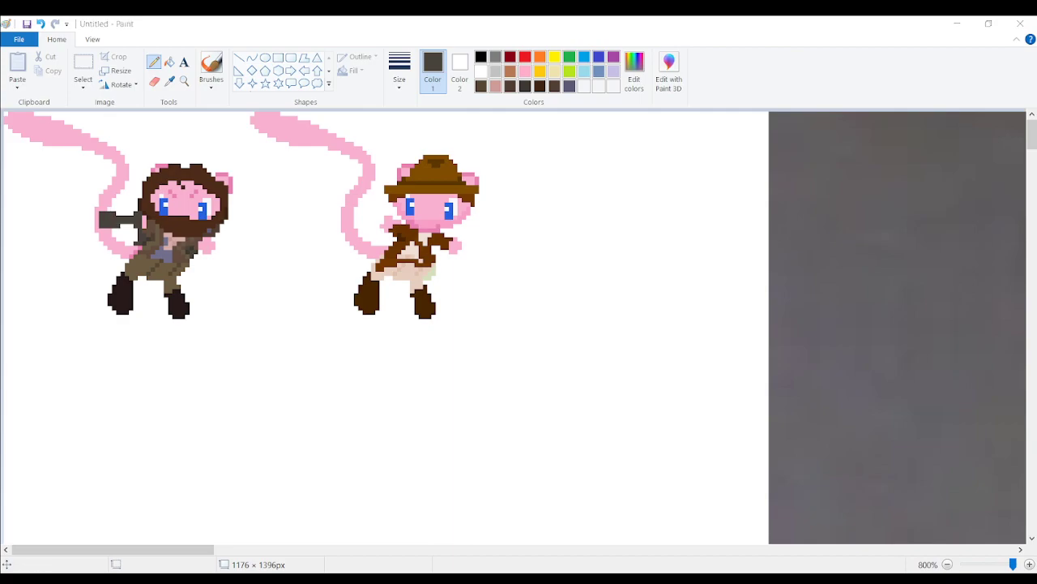
click(114, 221)
click(119, 213)
click(114, 209)
- Select the torch head and move it farther left, clear of the tail
click(83, 64)
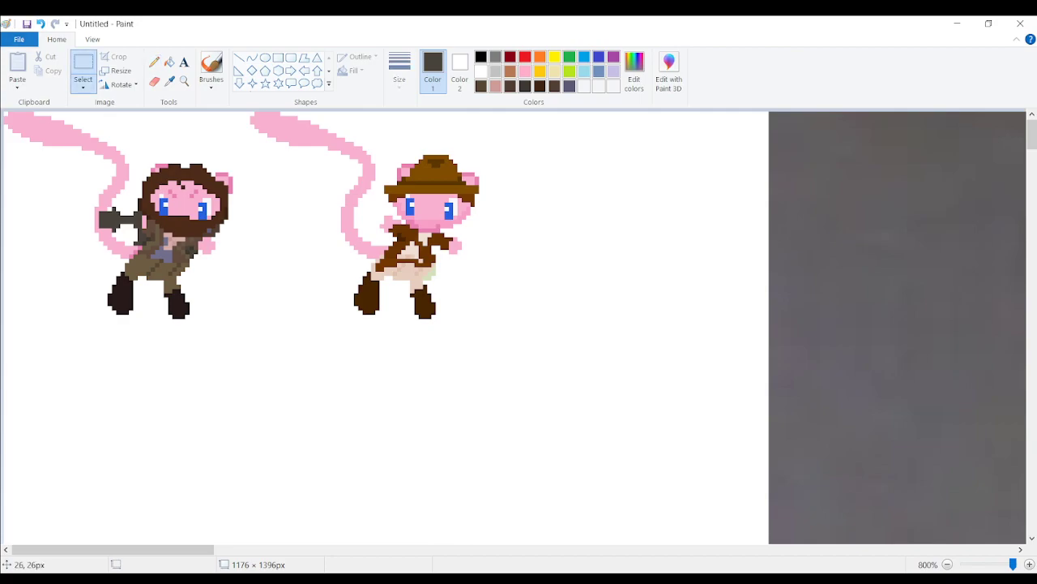
mouse_move(98, 206)
mouse_down()
mouse_move(122, 233)
mouse_move(31, 219)
mouse_move(87, 219)
mouse_up()
key(Left)
click(76, 278)
- Redraw the dark grey shaft across the gap between the moved torch head and the grip
click(154, 61)
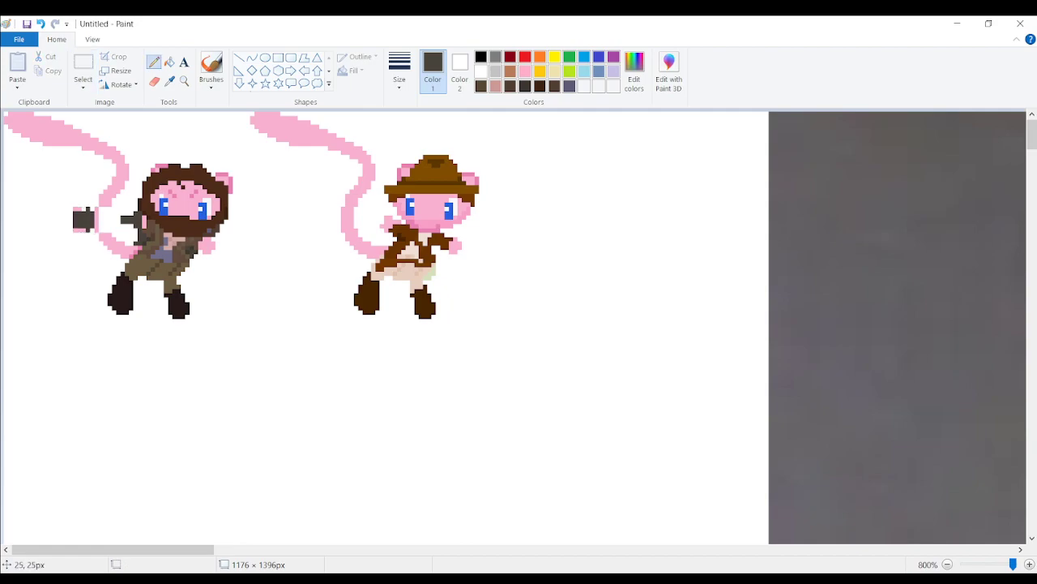
drag(97, 217, 119, 213)
click(41, 24)
mouse_move(117, 222)
mouse_down()
mouse_move(95, 217)
mouse_move(107, 217)
mouse_up()
- Erase the stray pink pixels around the torch head with sampled white and repaint the tail's gap in its own pink
click(169, 81)
click(67, 186)
click(81, 230)
click(169, 81)
click(122, 193)
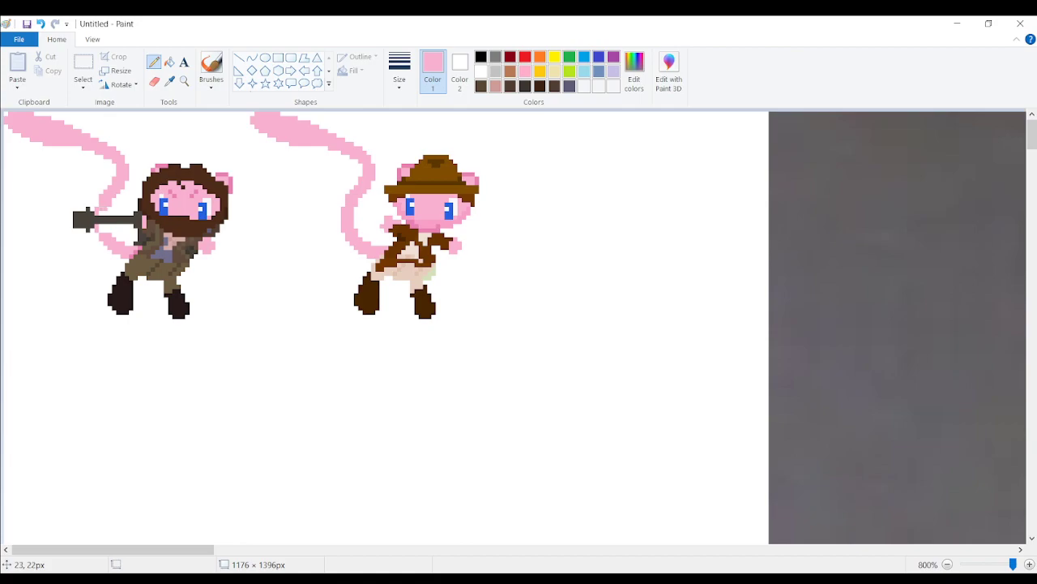
drag(102, 235, 106, 231)
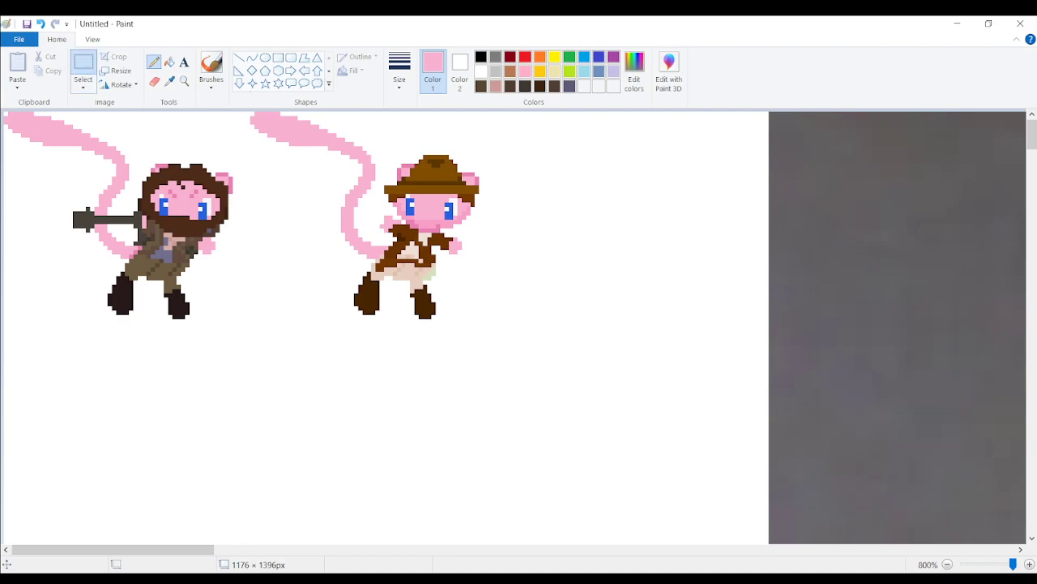
- Mix a dark red from the palette red and draw a tapering flame left of the torch head
click(83, 67)
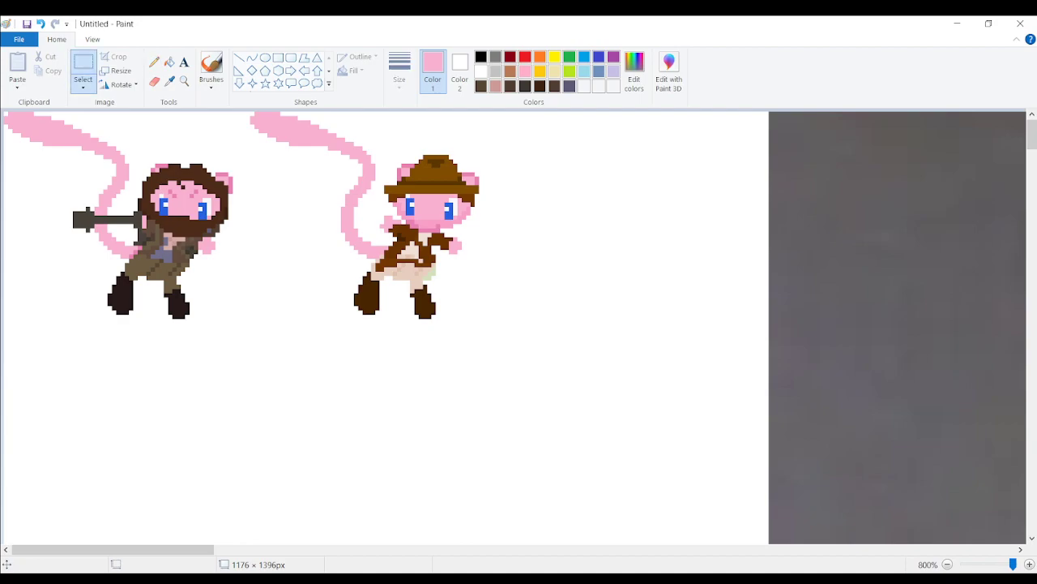
click(525, 56)
click(554, 56)
click(525, 55)
click(154, 61)
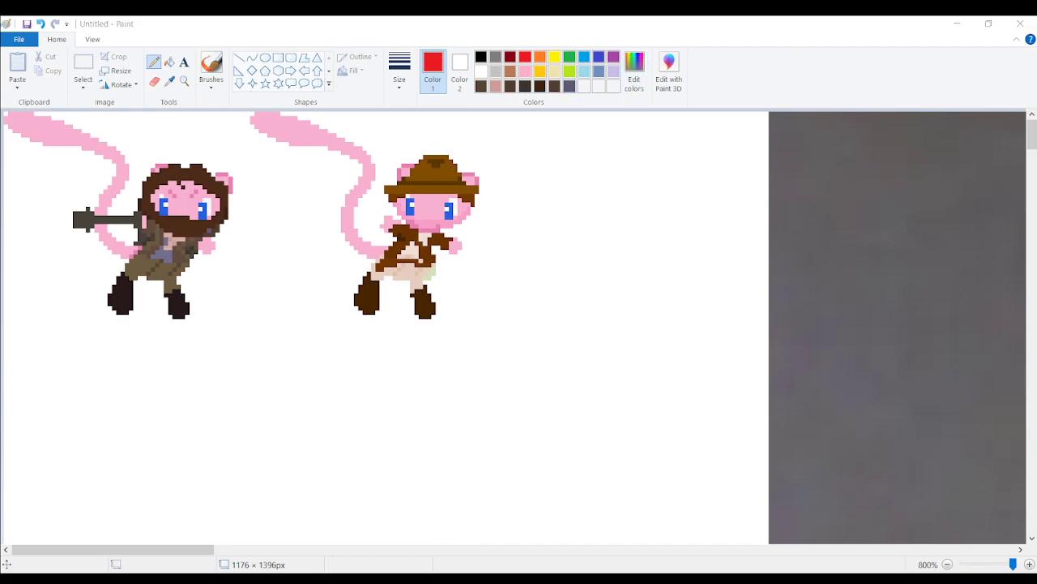
click(42, 225)
key(ctrl+z)
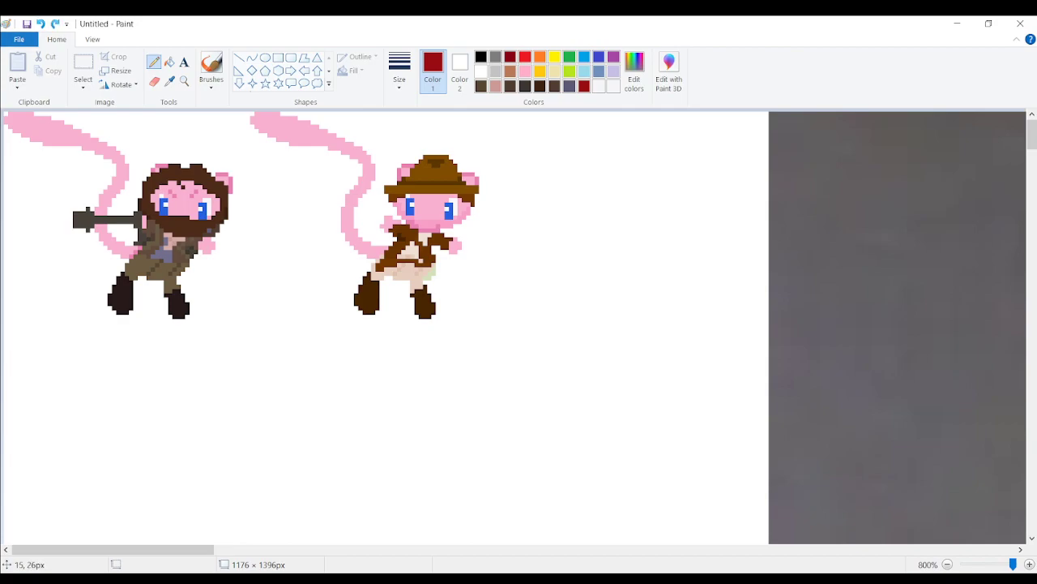
mouse_move(70, 224)
mouse_down()
mouse_move(43, 222)
mouse_move(60, 221)
mouse_move(49, 209)
mouse_move(42, 217)
mouse_up()
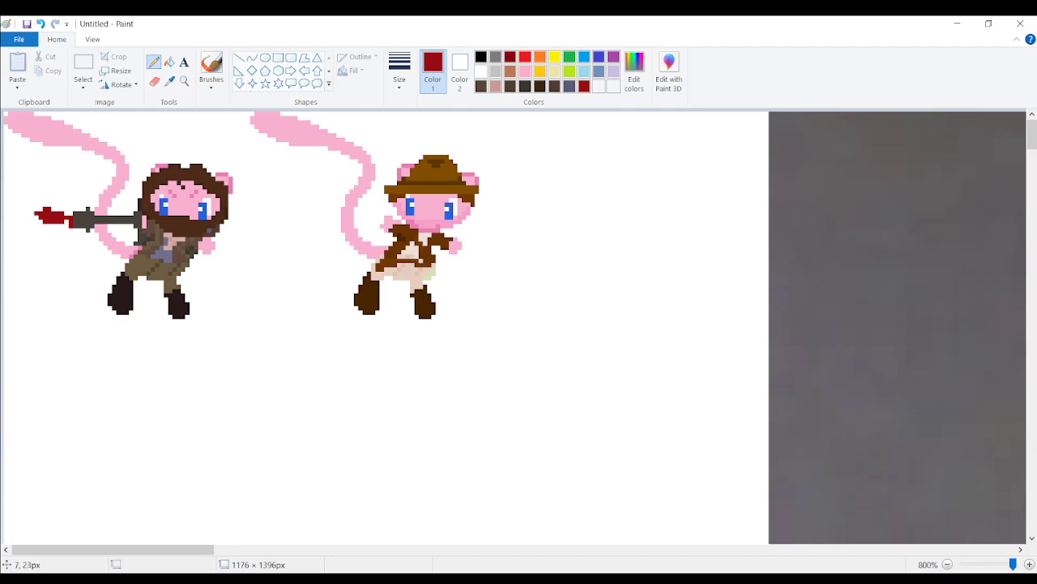
- Try painting the flame's inside orange, undo it, and mix a light peach as a custom colour
click(540, 56)
drag(40, 215, 73, 217)
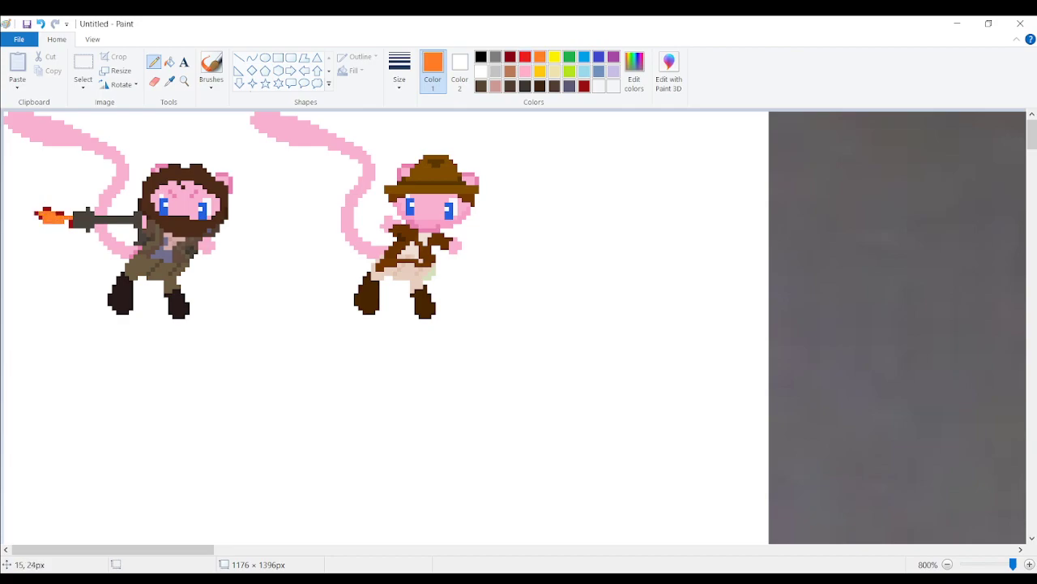
click(40, 24)
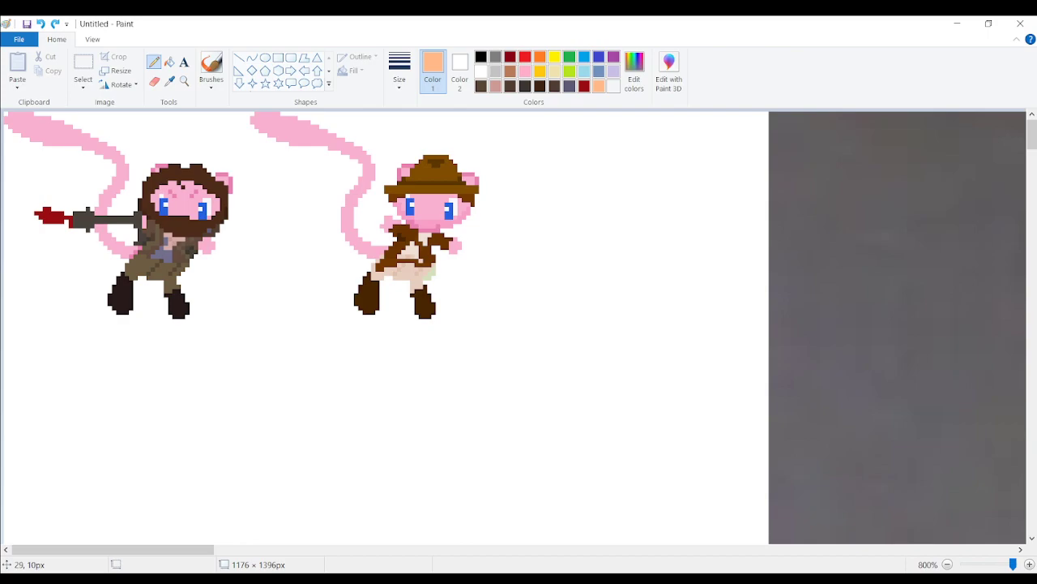
- Sample the flame's dark red, mix a lighter red from it, and fill the flame with the lighter red
click(170, 81)
click(48, 215)
click(634, 72)
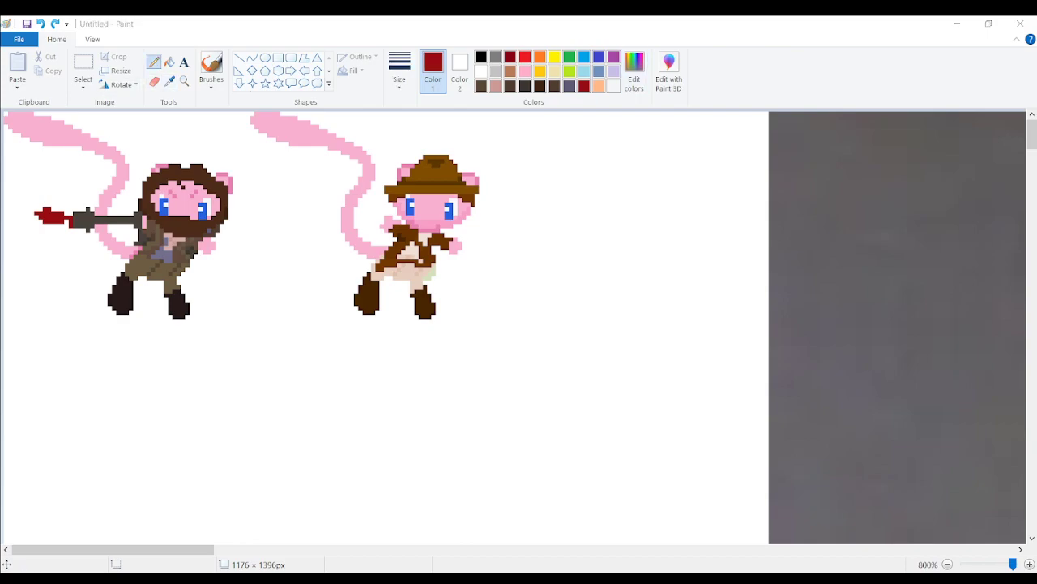
click(268, 232)
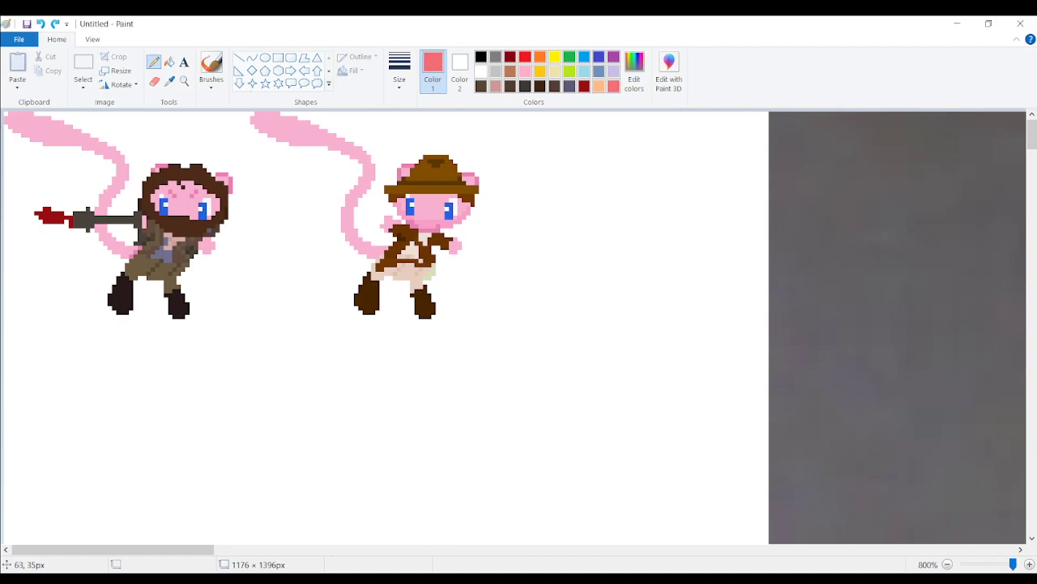
click(169, 61)
click(50, 216)
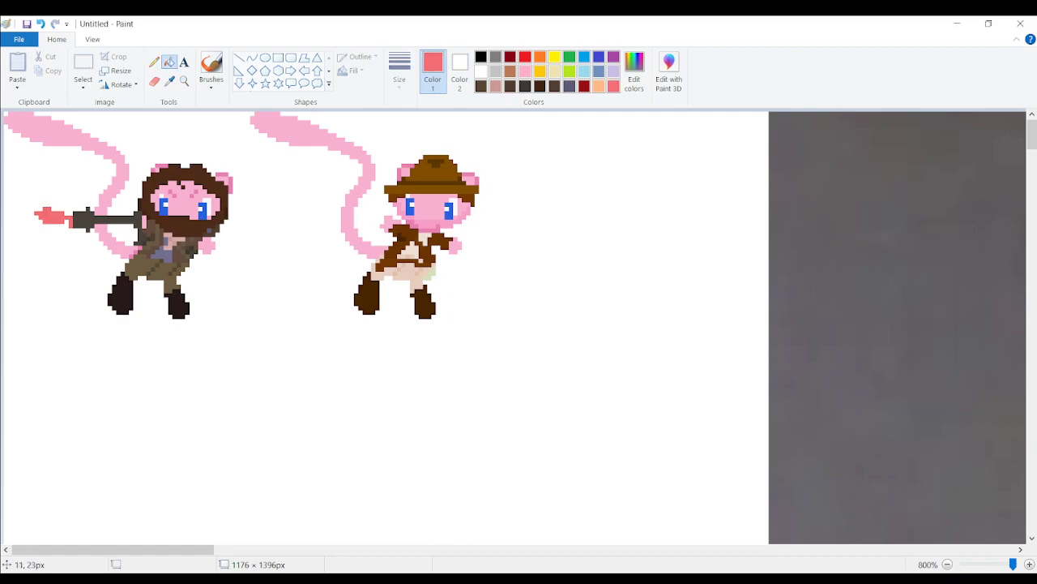
- Paint peach pixels inside the light red flame, undoing the last stray stroke
click(599, 86)
click(154, 61)
mouse_move(69, 221)
mouse_down()
mouse_move(34, 226)
mouse_move(62, 217)
mouse_move(42, 214)
mouse_up()
click(41, 24)
- Try painting bright yellow pixels along the flame's core and undo them
click(554, 56)
drag(73, 219, 46, 220)
click(40, 24)
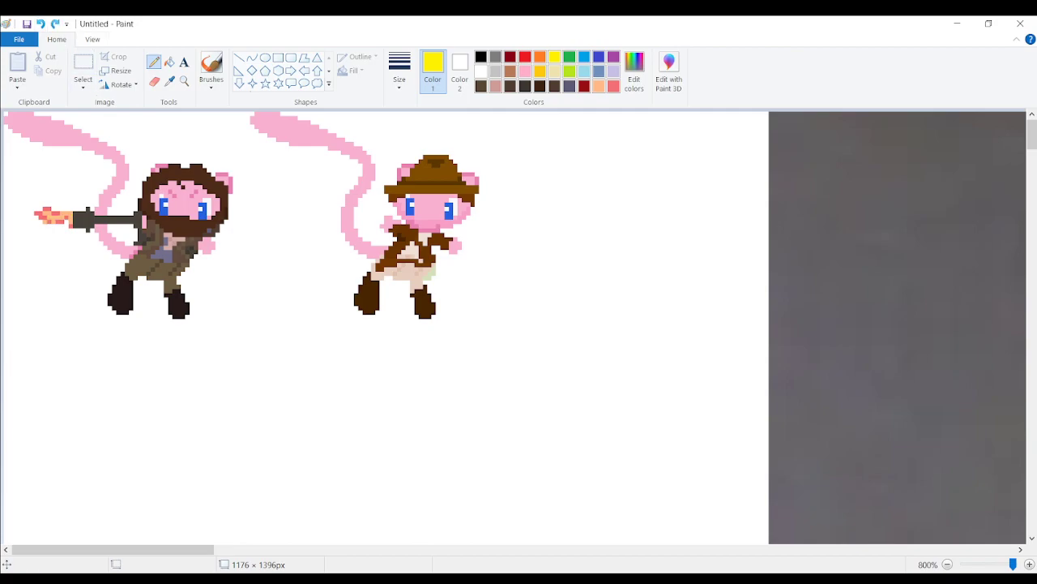
- Mix a pale yellow and paint a few pixels of it in the flame beside the torch head
click(633, 71)
click(48, 218)
drag(70, 218, 53, 218)
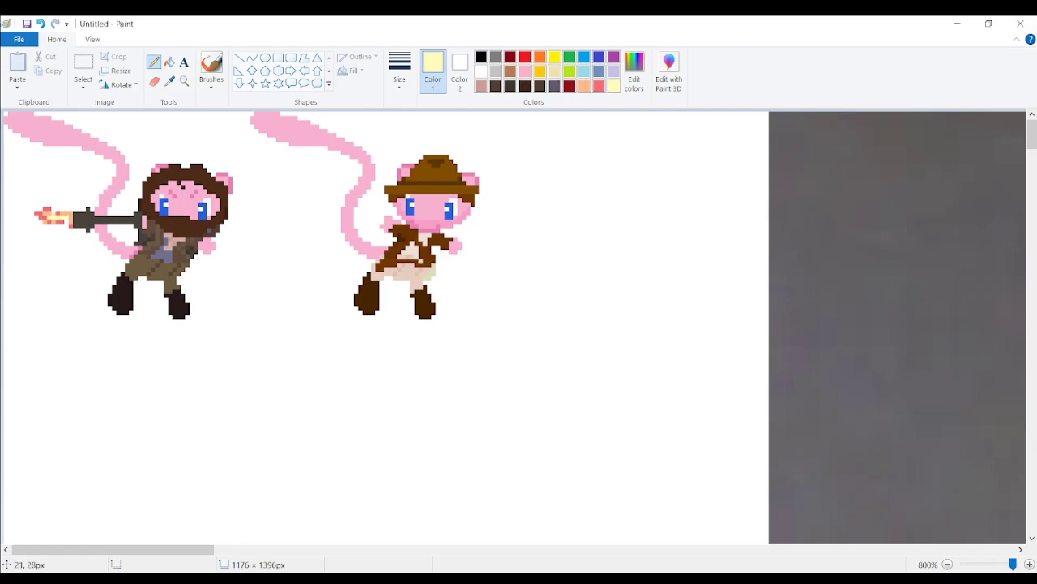
click(40, 24)
click(68, 217)
- Retouch the flame's base with sampled peach and light red, and trim its upper edge with sampled white
click(170, 81)
click(54, 211)
click(41, 24)
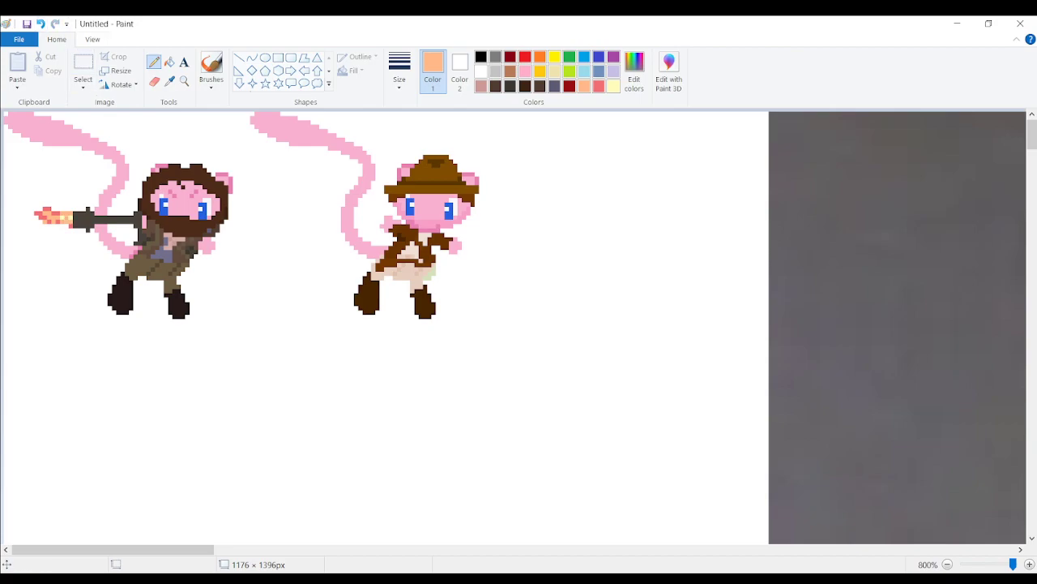
click(169, 81)
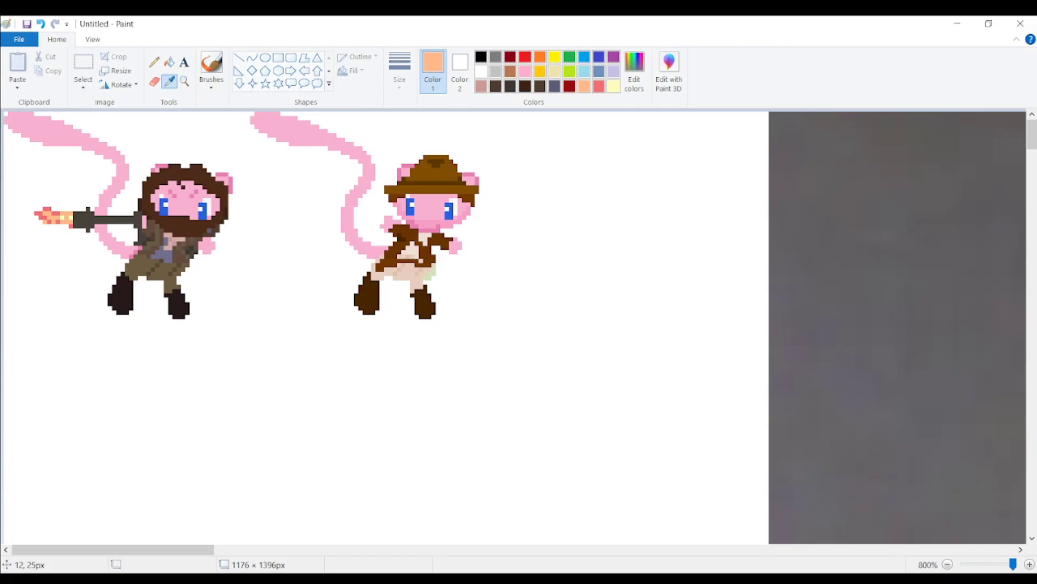
click(65, 220)
click(65, 213)
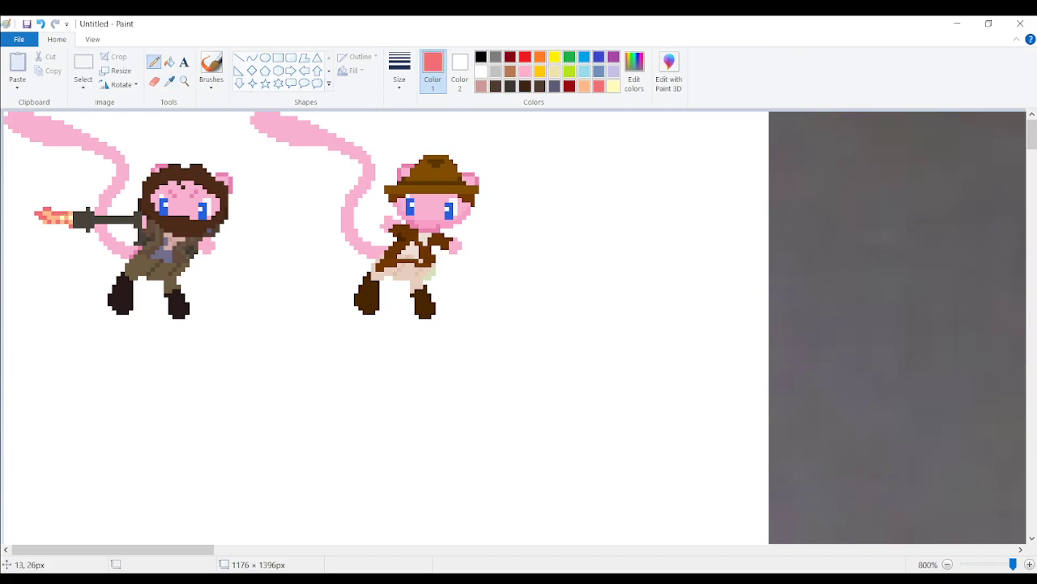
click(169, 81)
click(67, 209)
- Select the bearded sprite with its tail and torch and crop the canvas to 53 × 48 px
click(84, 72)
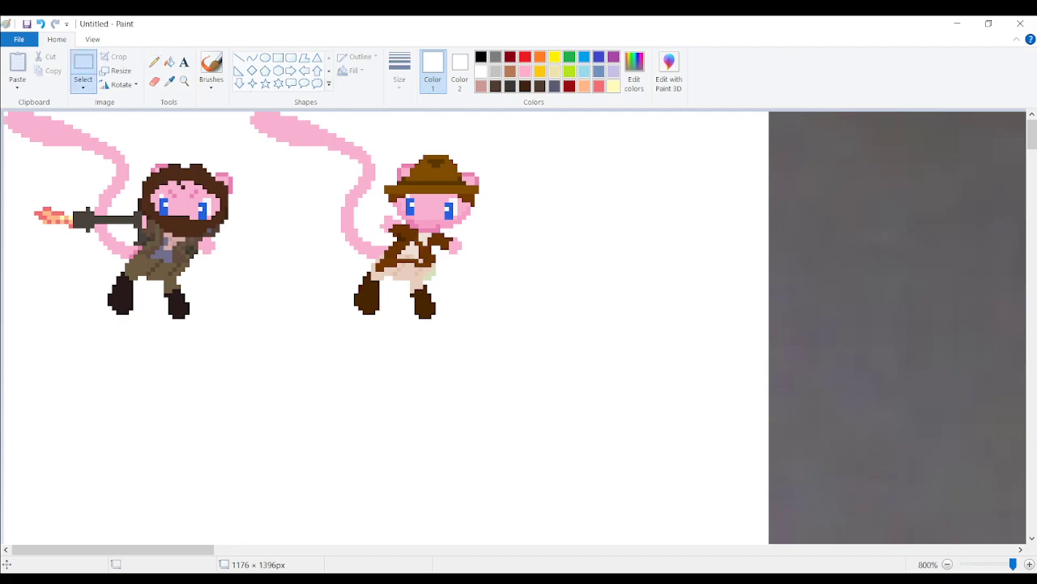
drag(4, 114, 233, 319)
click(113, 56)
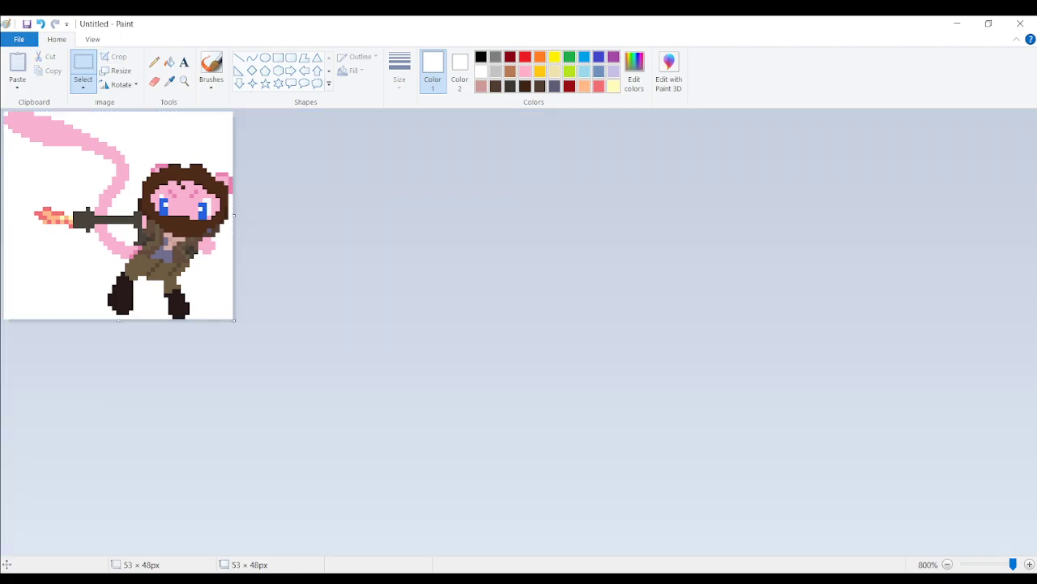